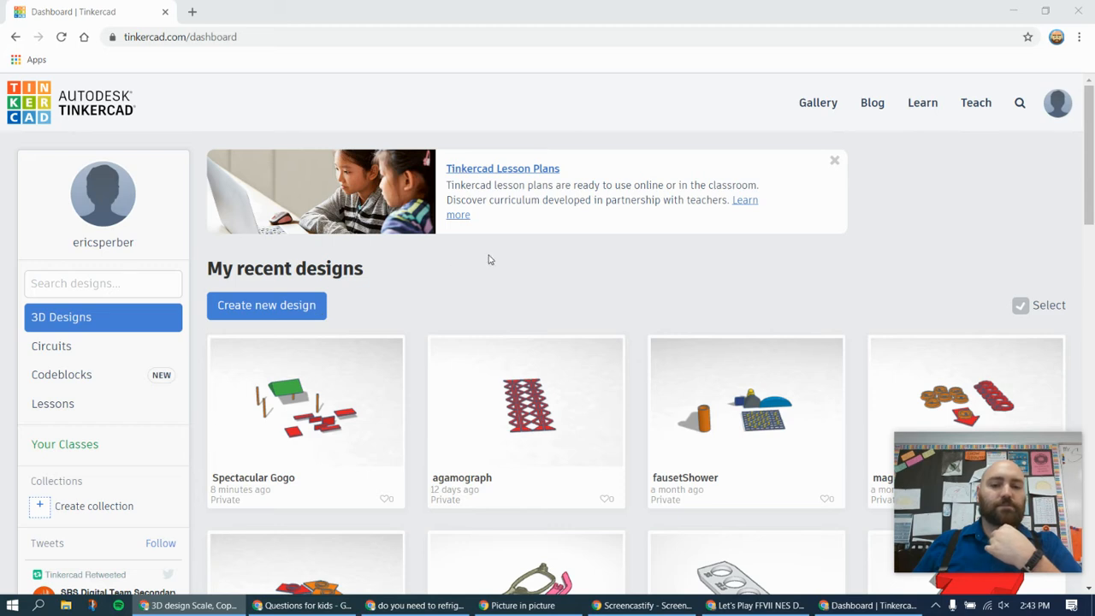
Create a new 3D design from the dashboard
scroll(509, 266, down, 6)
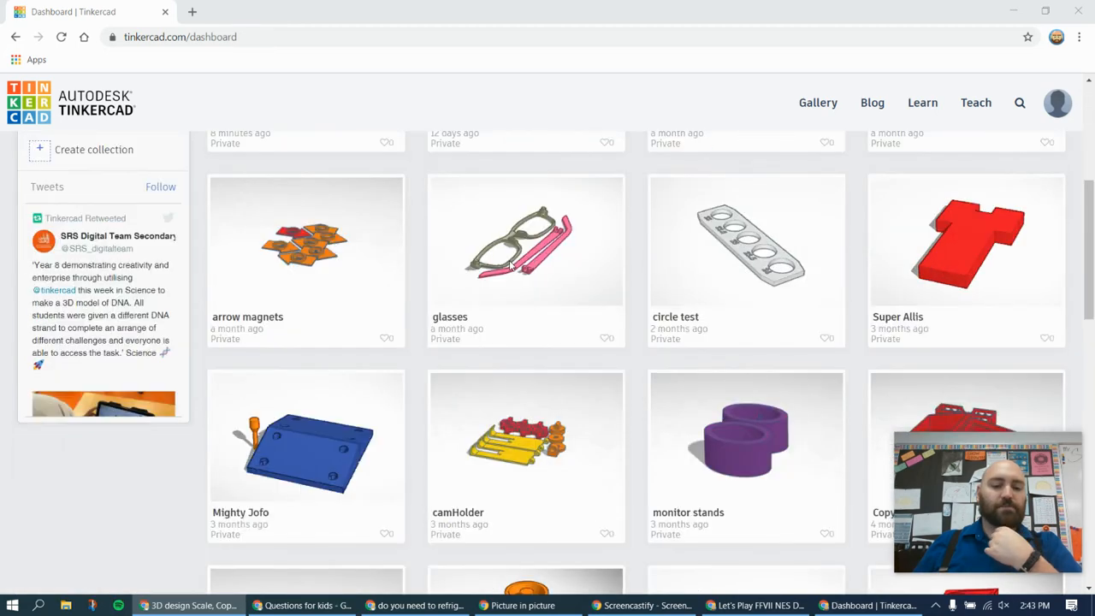
scroll(509, 266, up, 5)
scroll(509, 266, up, 1)
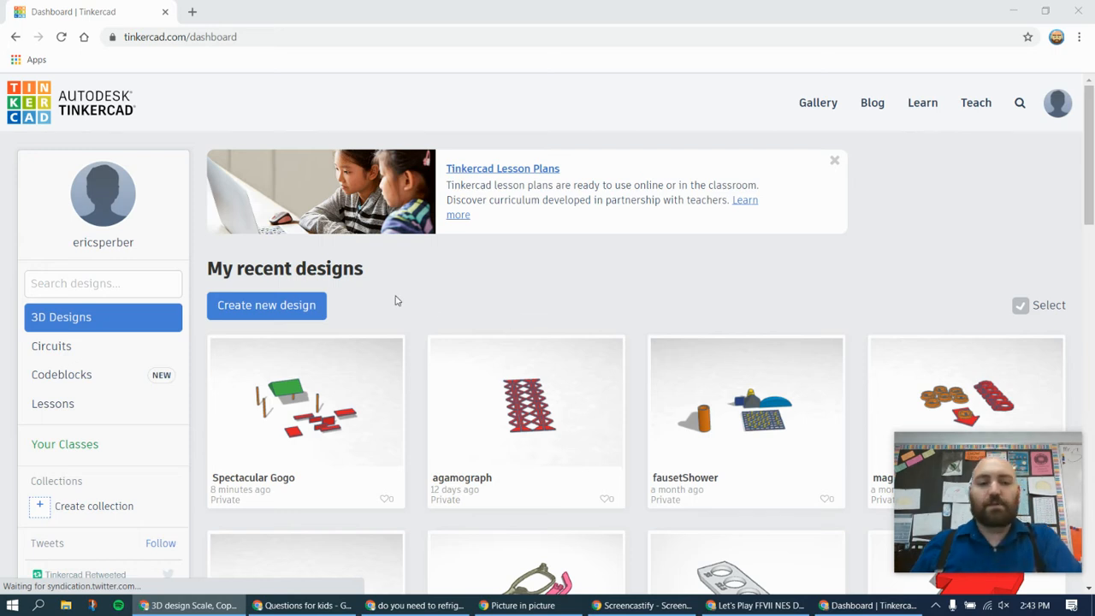
click(241, 310)
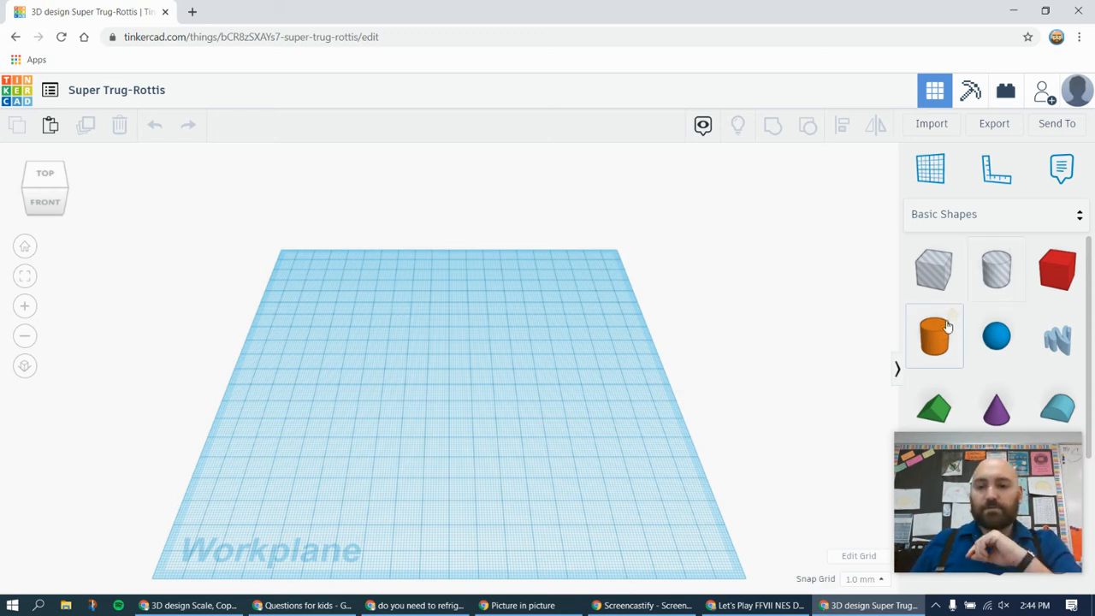
Place a solid red box near the middle of the workplane and collapse its shape properties
drag(1045, 290, 443, 380)
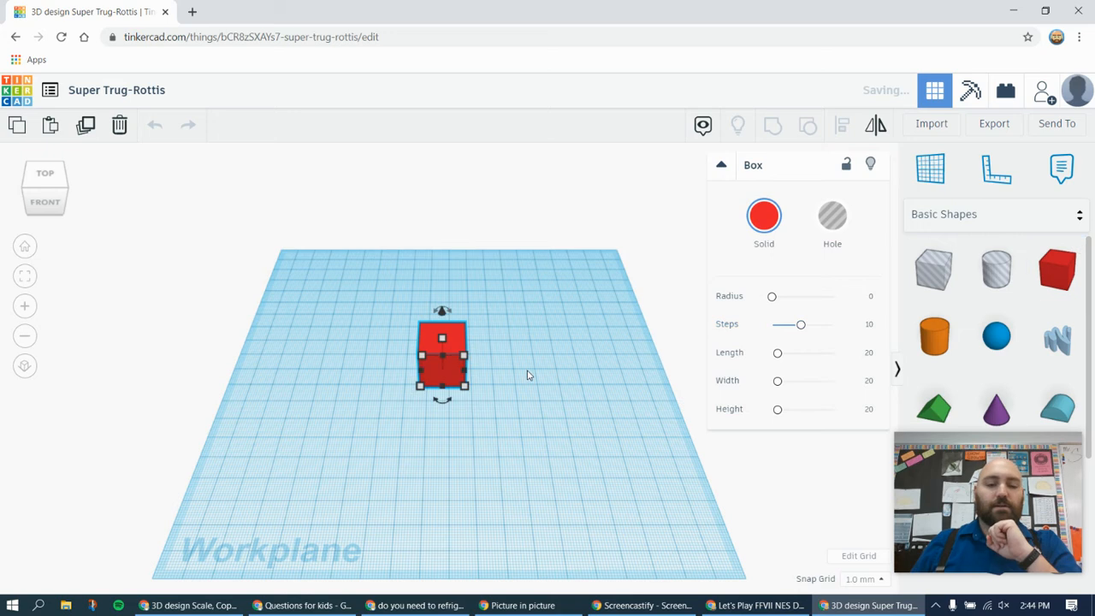
click(721, 165)
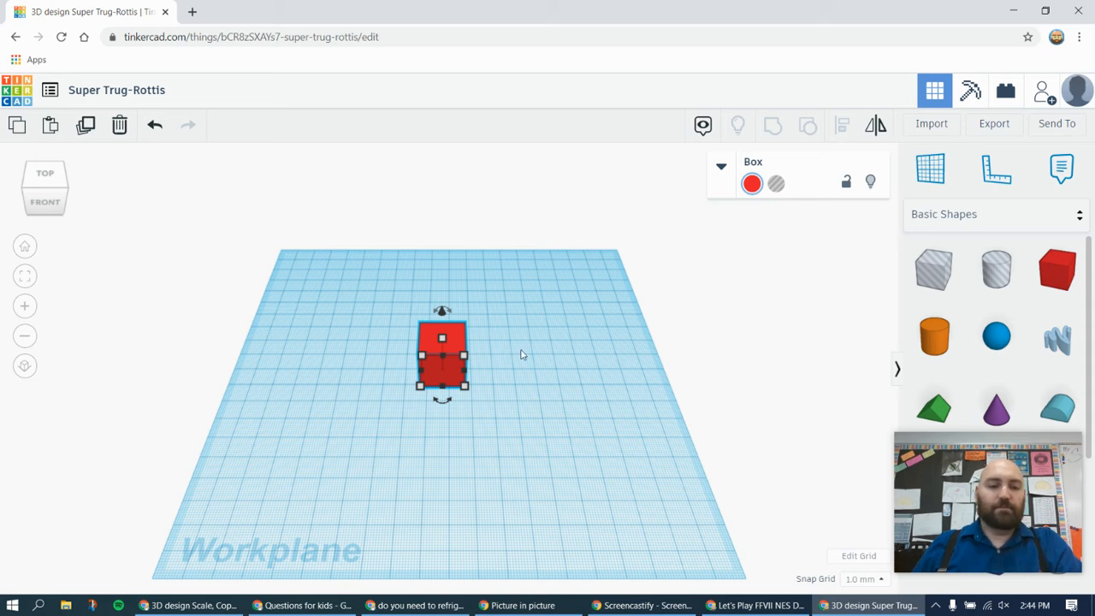
Orbit around the box from above and zoom in and out to examine it up close
click(34, 186)
mouse_move(35, 187)
mouse_down()
mouse_move(45, 184)
mouse_move(33, 191)
mouse_up()
click(33, 191)
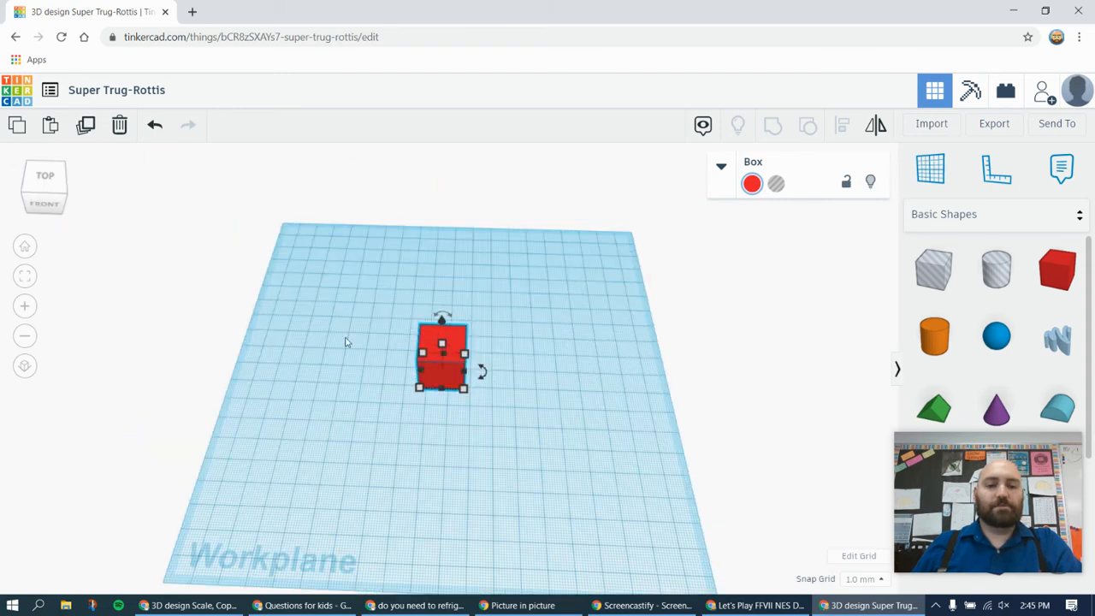
click(379, 426)
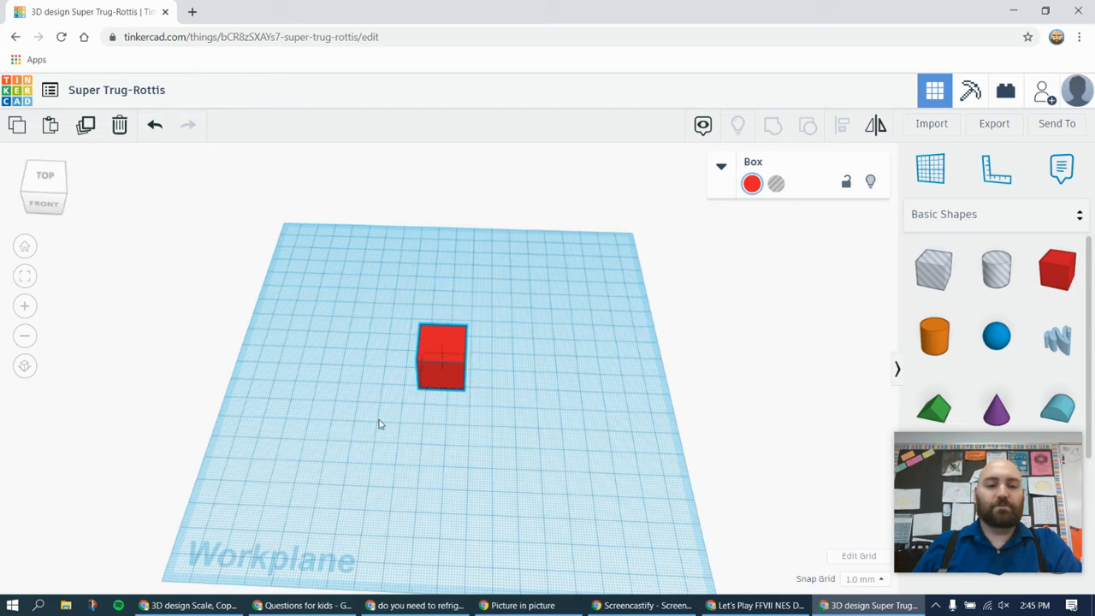
right_drag(379, 422, 415, 411)
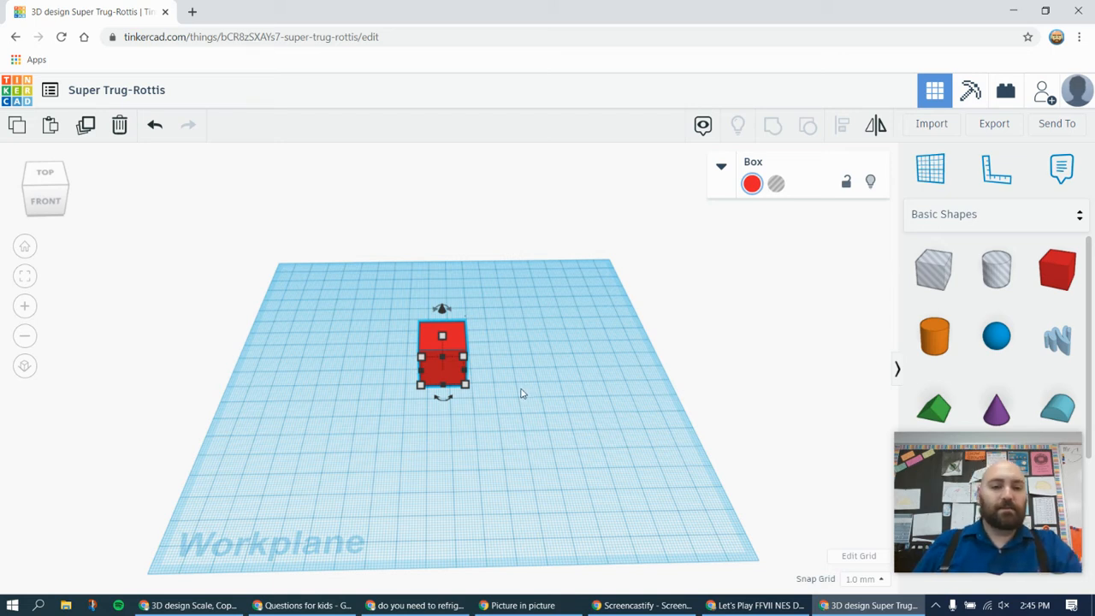
scroll(494, 394, up, 2)
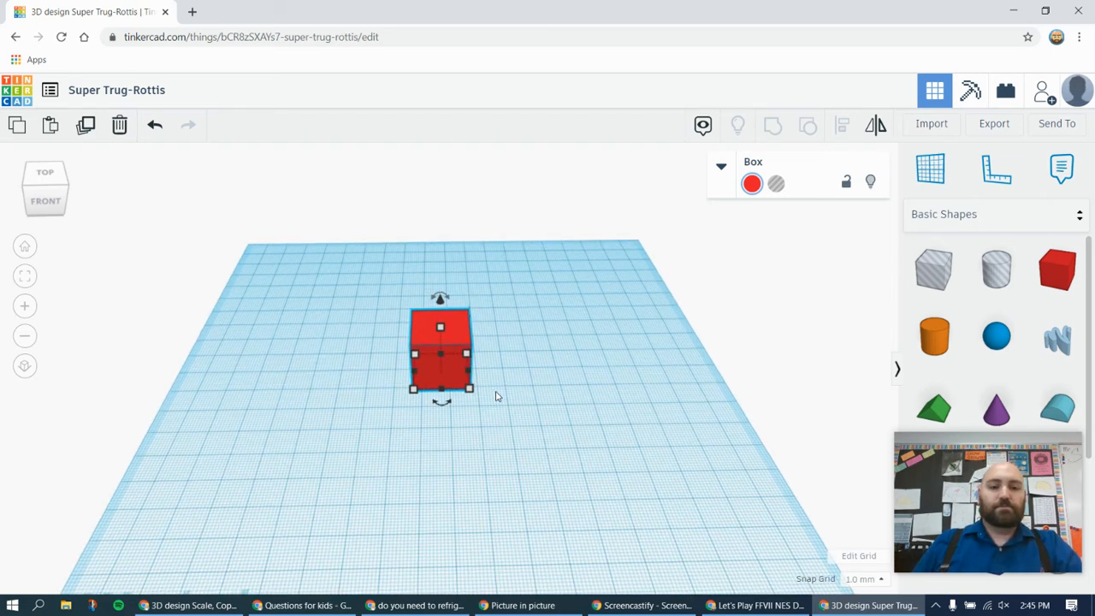
scroll(506, 393, up, 3)
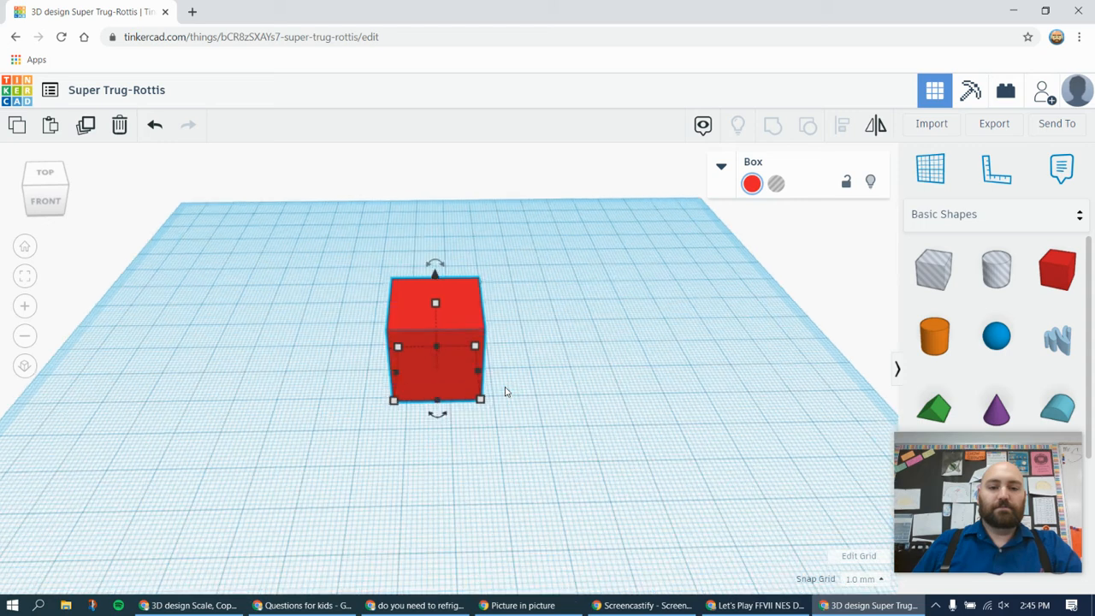
scroll(505, 391, up, 2)
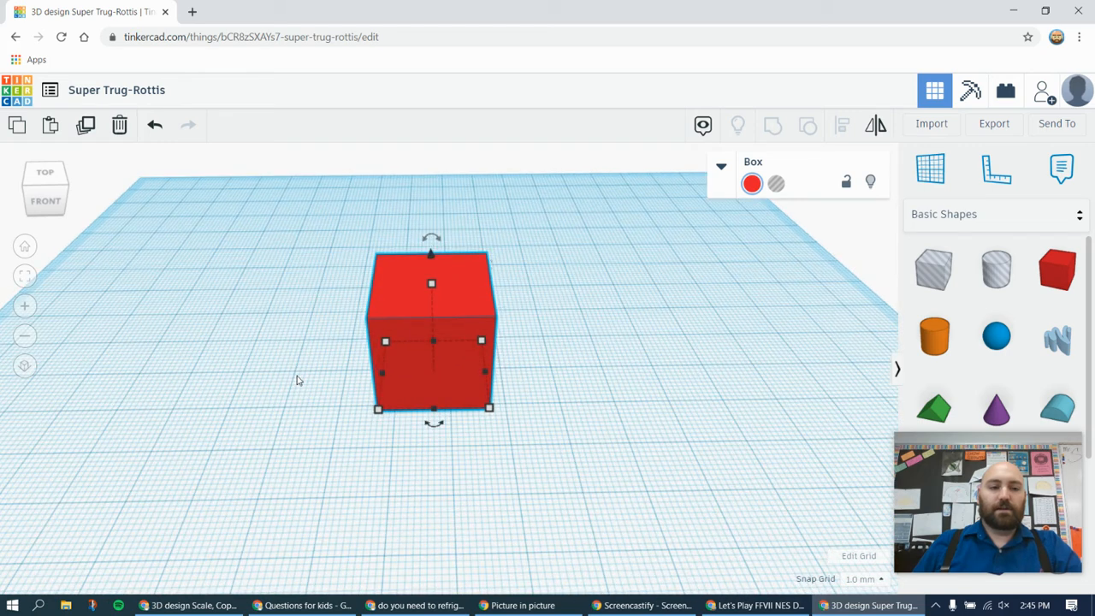
click(26, 336)
click(26, 338)
click(25, 307)
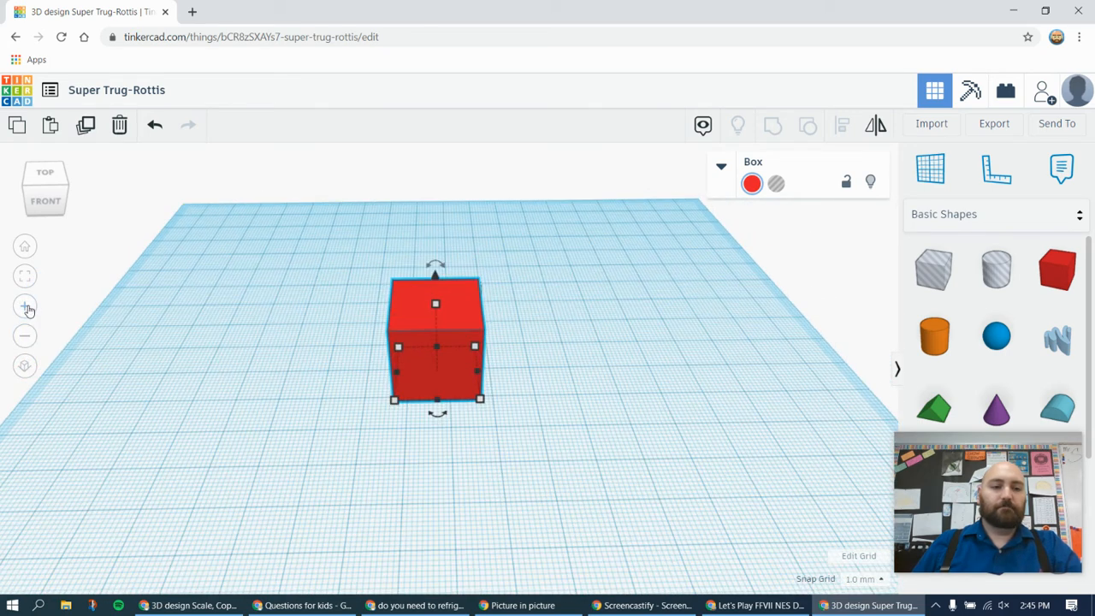
Examine the box from low, front and corner viewpoints at different zoom levels, finishing with it deselected
click(357, 397)
right_drag(357, 396, 362, 366)
scroll(339, 398, down, 3)
scroll(338, 398, up, 3)
scroll(362, 365, up, 2)
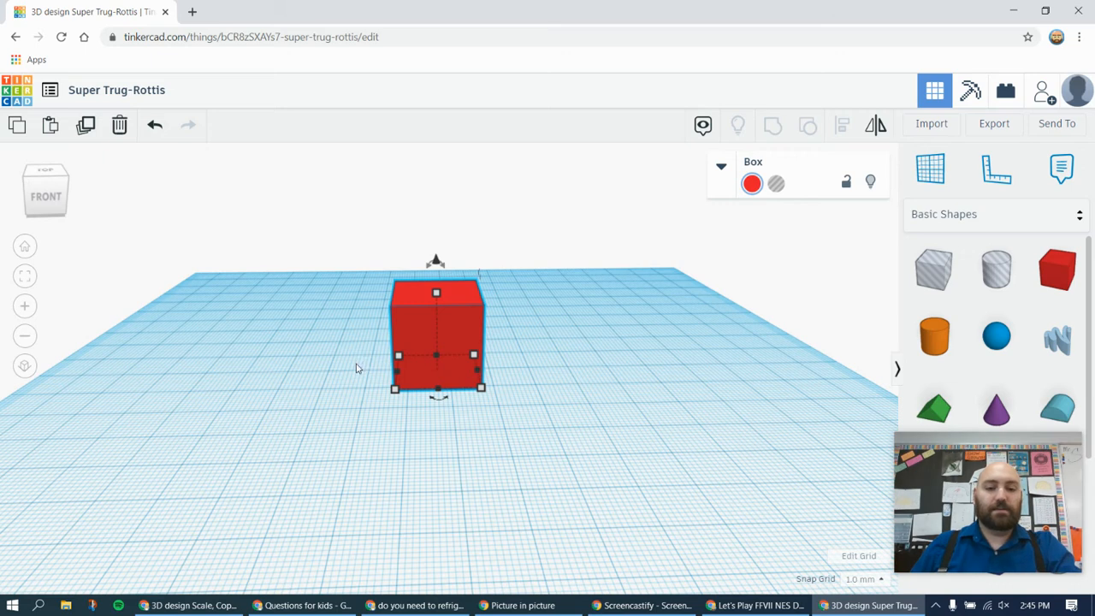
mouse_move(334, 377)
right_down()
mouse_move(842, 362)
mouse_move(677, 382)
mouse_move(82, 381)
mouse_move(305, 388)
mouse_move(315, 372)
mouse_move(367, 386)
mouse_move(400, 347)
mouse_move(317, 313)
mouse_move(291, 350)
mouse_move(323, 369)
right_up()
scroll(322, 368, down, 4)
scroll(322, 369, up, 3)
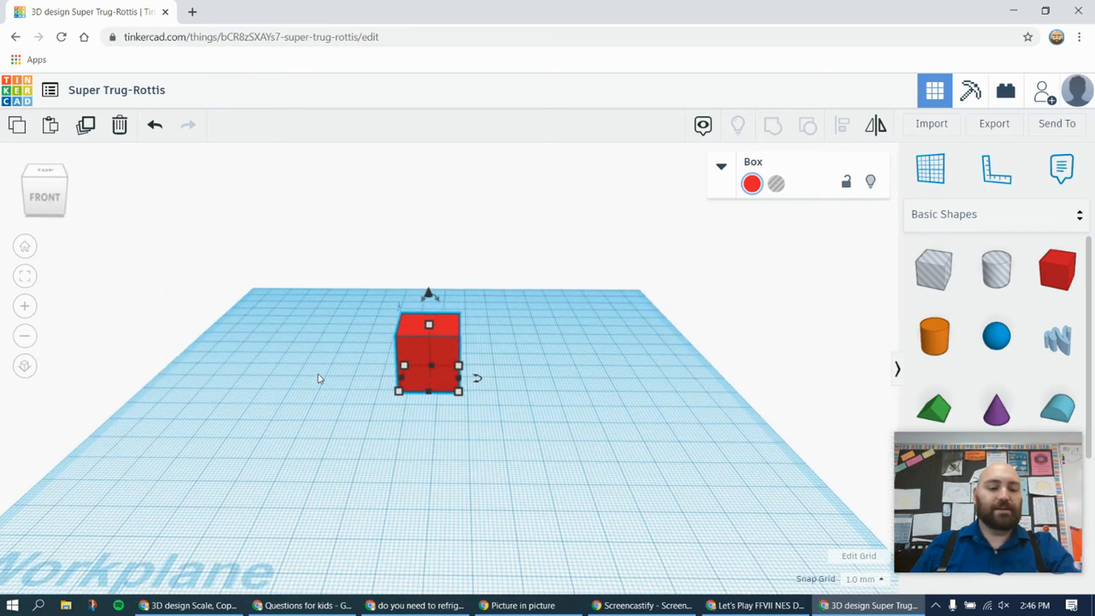
middle_drag(351, 425, 362, 456)
mouse_move(346, 444)
right_down()
mouse_move(484, 435)
mouse_move(442, 447)
mouse_move(374, 437)
mouse_move(306, 380)
mouse_move(391, 437)
mouse_move(384, 452)
mouse_move(350, 459)
right_up()
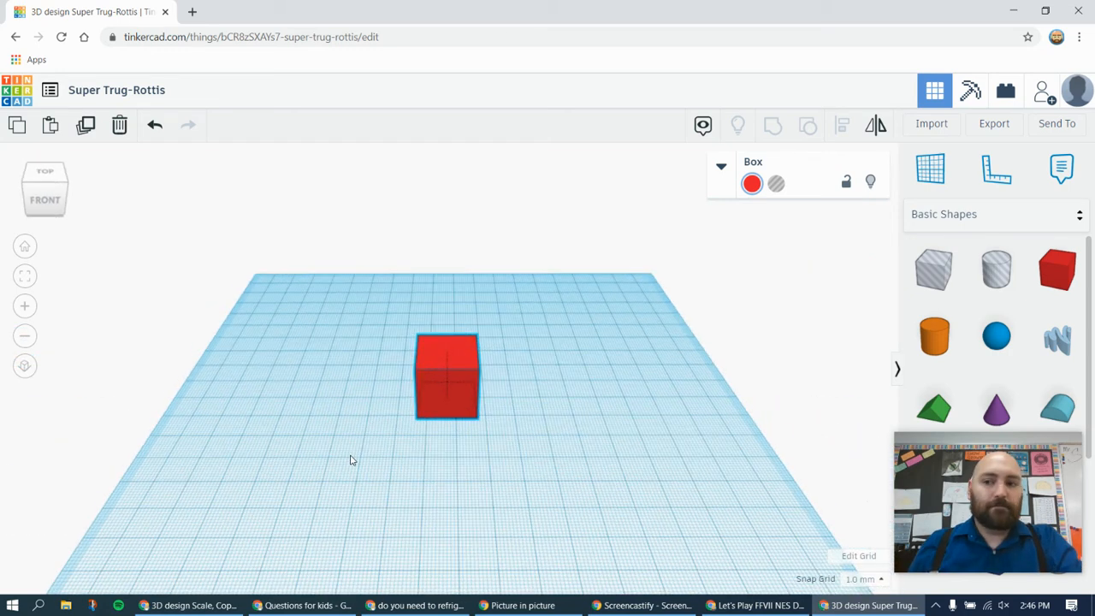
right_drag(505, 453, 384, 454)
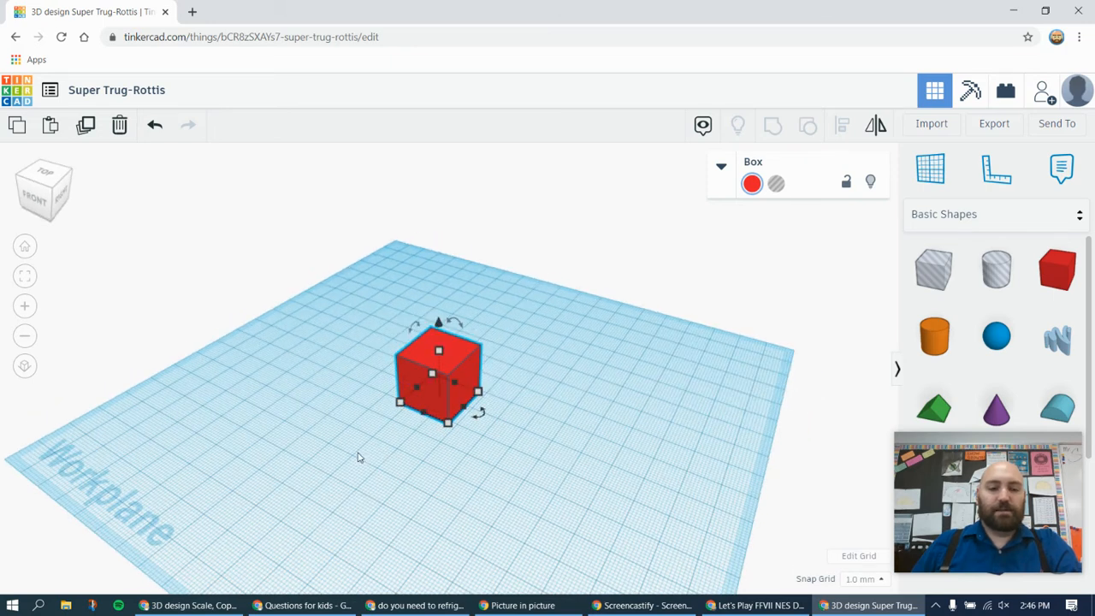
click(579, 360)
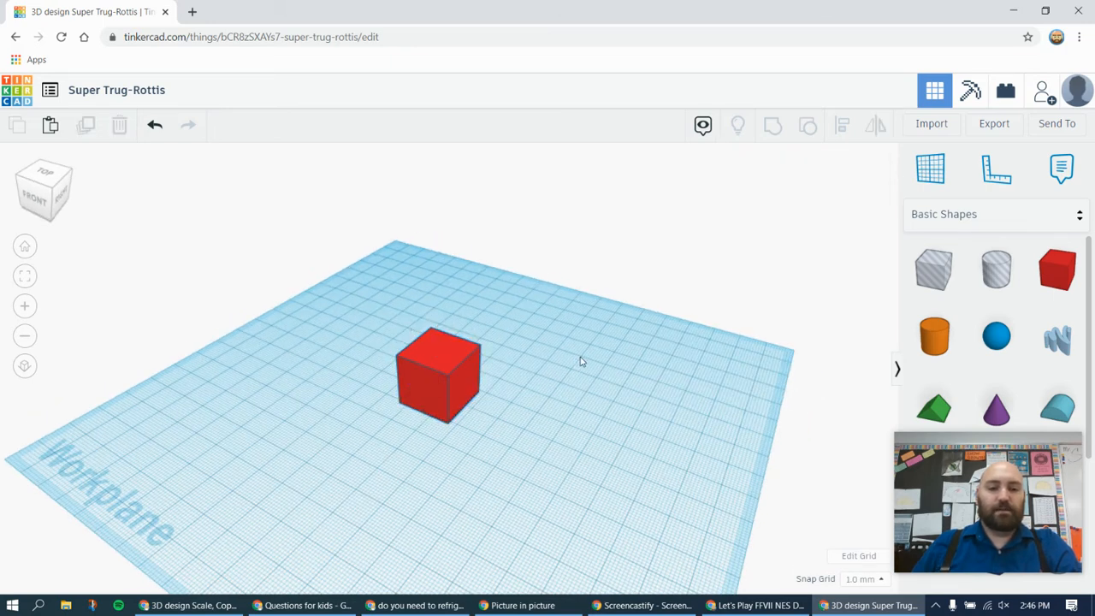
Select the box, enlarge its base to about 34 by 37 mm from the front corner, and stretch it wider from one side
click(425, 359)
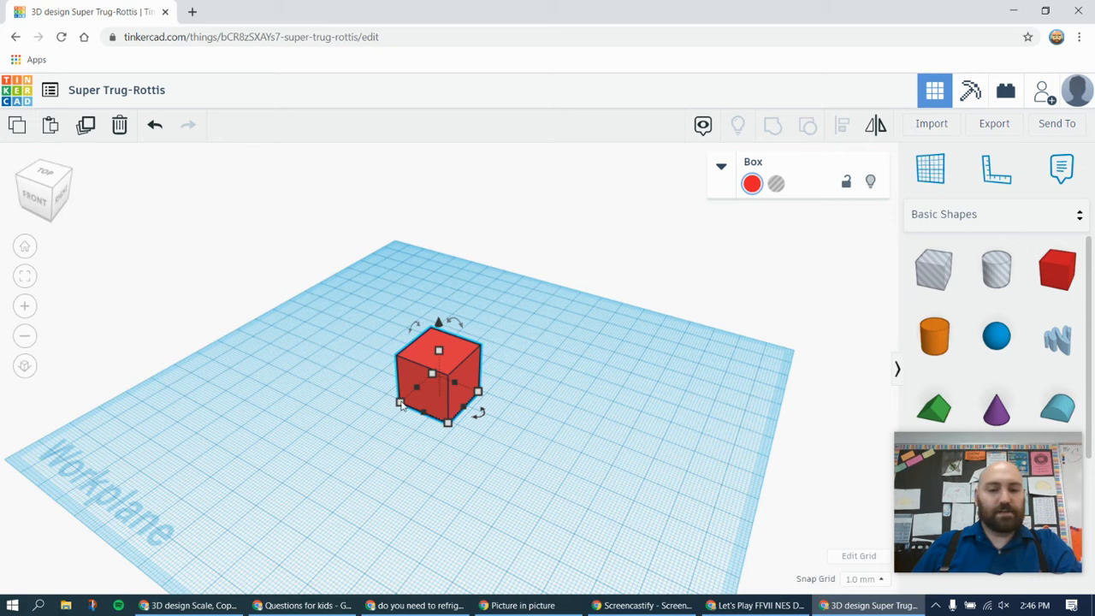
mouse_move(400, 406)
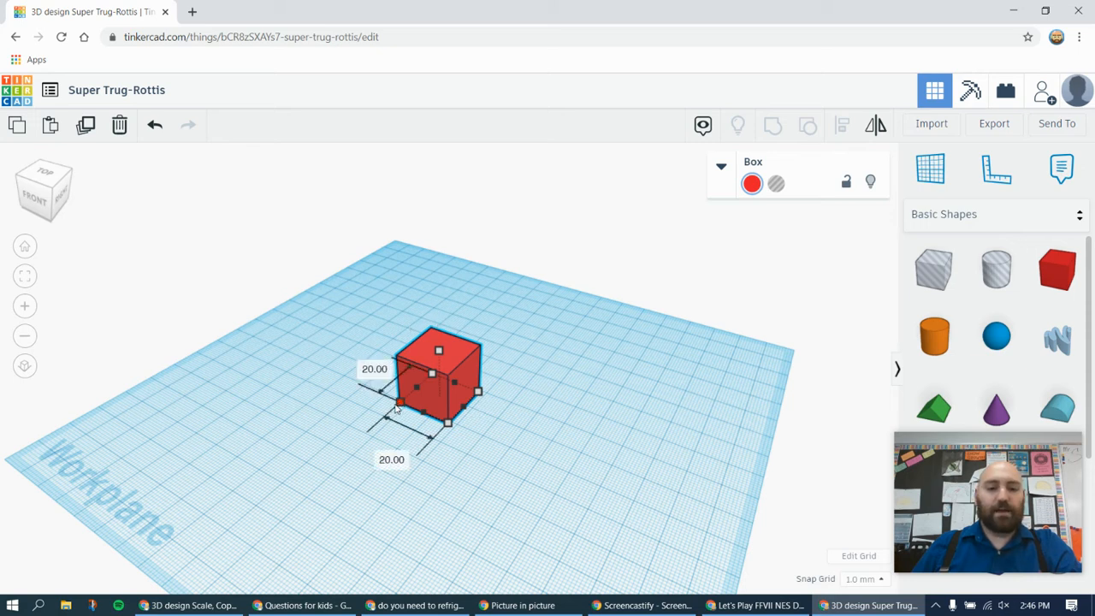
drag(400, 406, 336, 417)
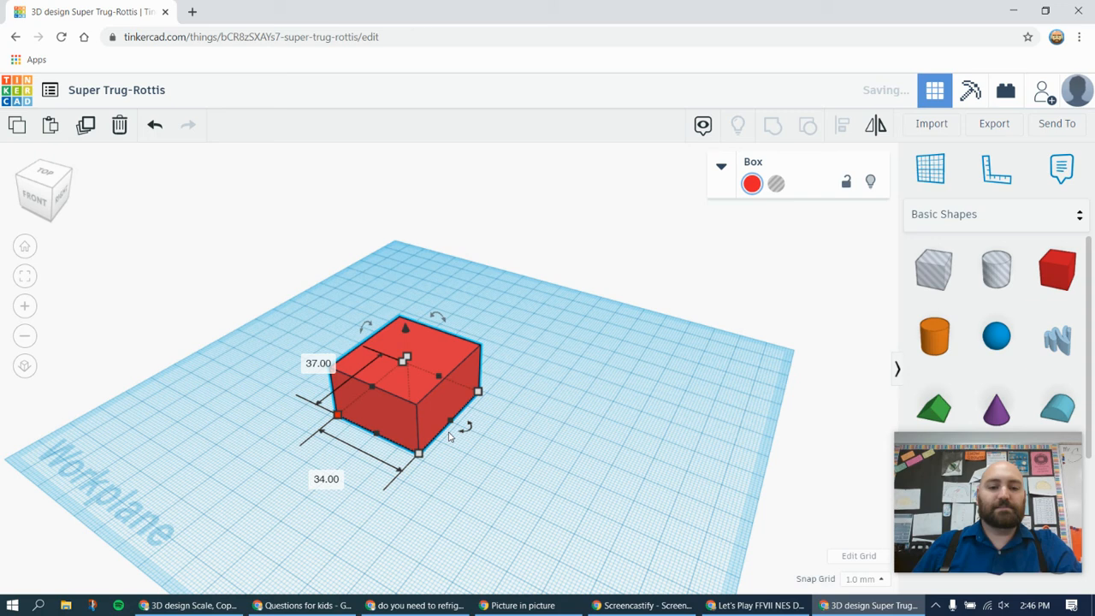
drag(452, 425, 575, 480)
right_drag(630, 503, 670, 469)
Increase the box's height by stretching its top face upward
mouse_move(465, 366)
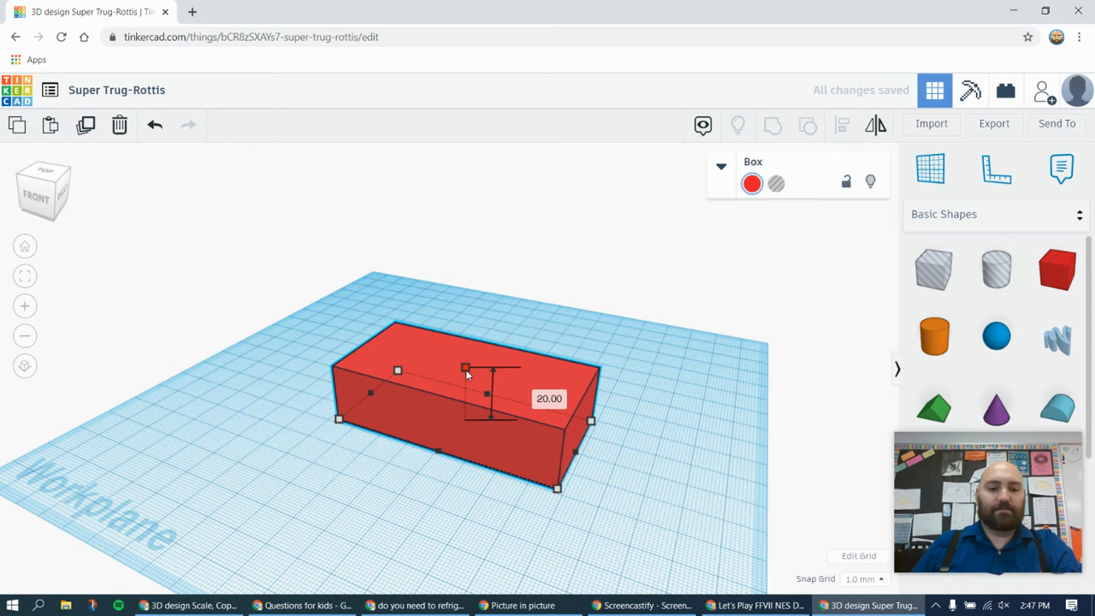
drag(465, 369, 465, 344)
right_drag(679, 400, 691, 334)
mouse_move(470, 378)
mouse_down()
mouse_move(488, 521)
mouse_move(472, 377)
mouse_up()
right_drag(657, 332, 676, 393)
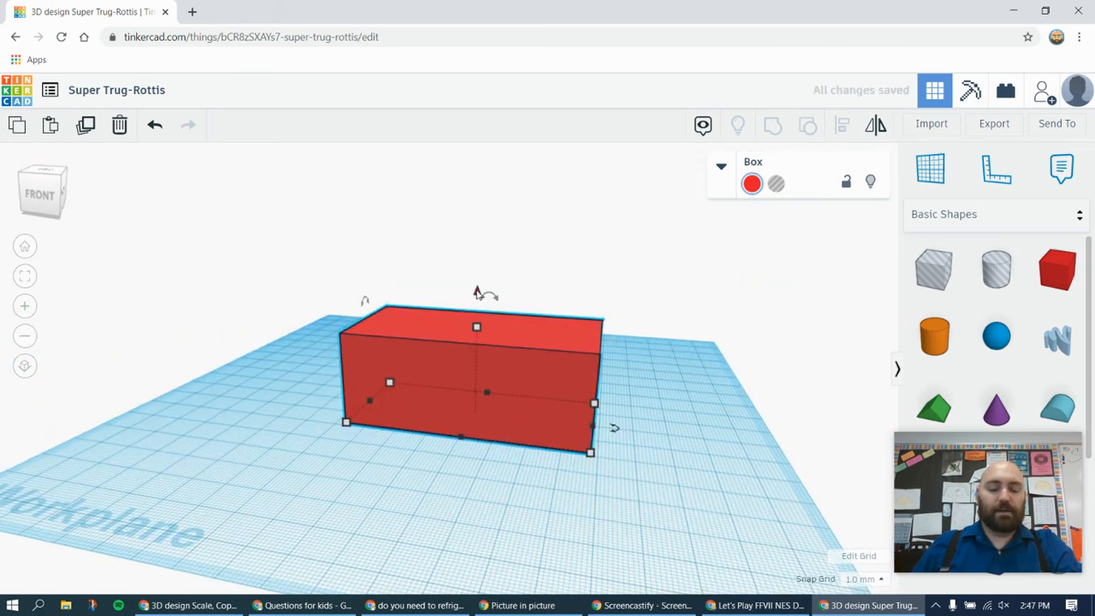
Lift the box 38 mm above the workplane, look underneath it, and lower it by 37 mm
drag(477, 292, 477, 161)
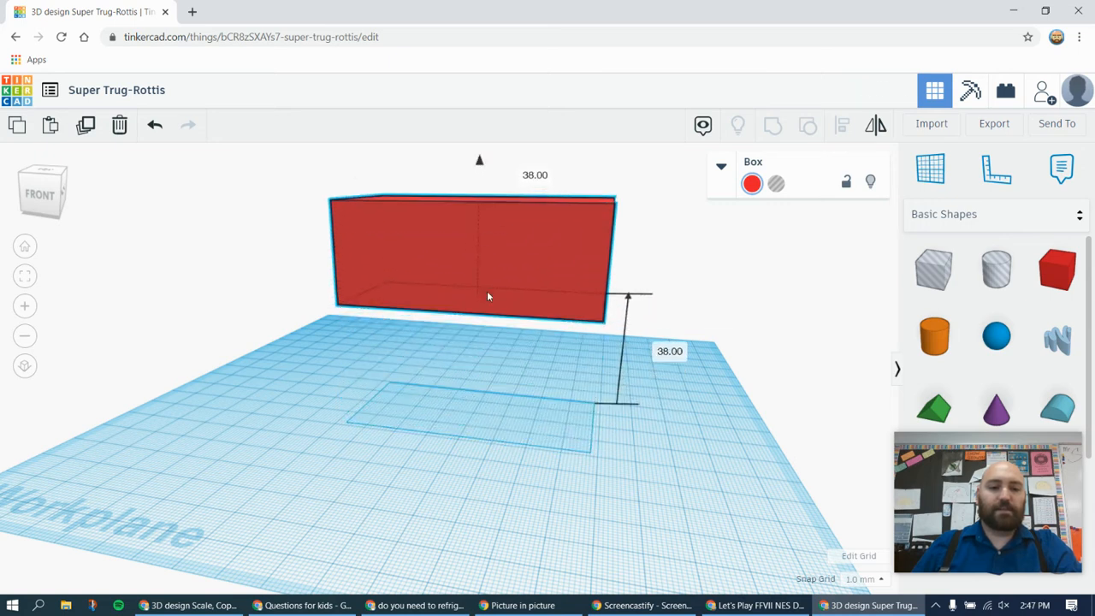
right_drag(503, 355, 369, 409)
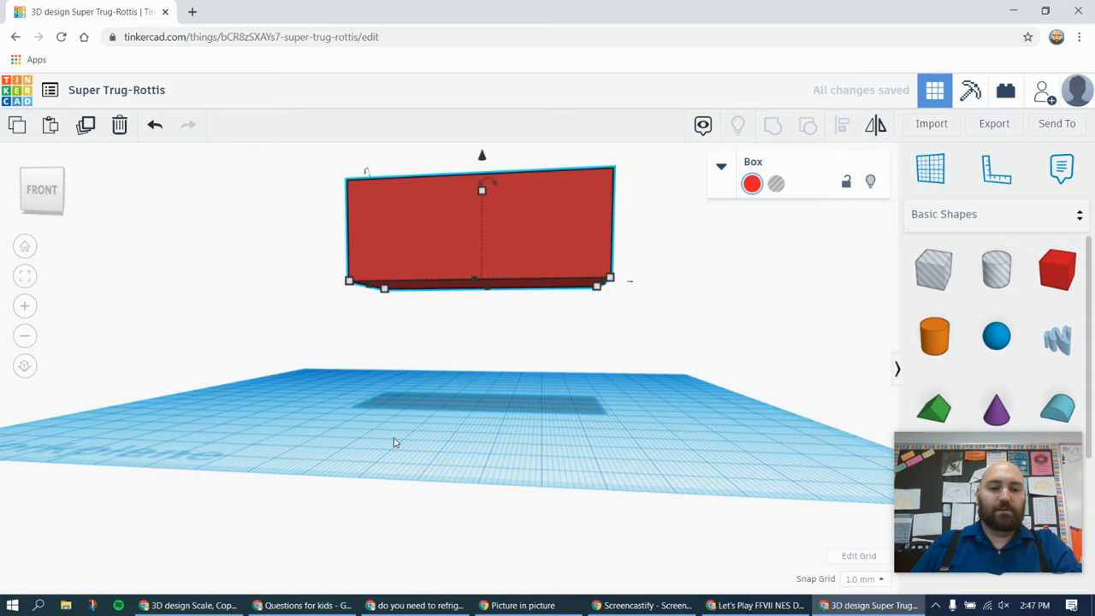
right_drag(462, 396, 441, 419)
drag(478, 162, 474, 291)
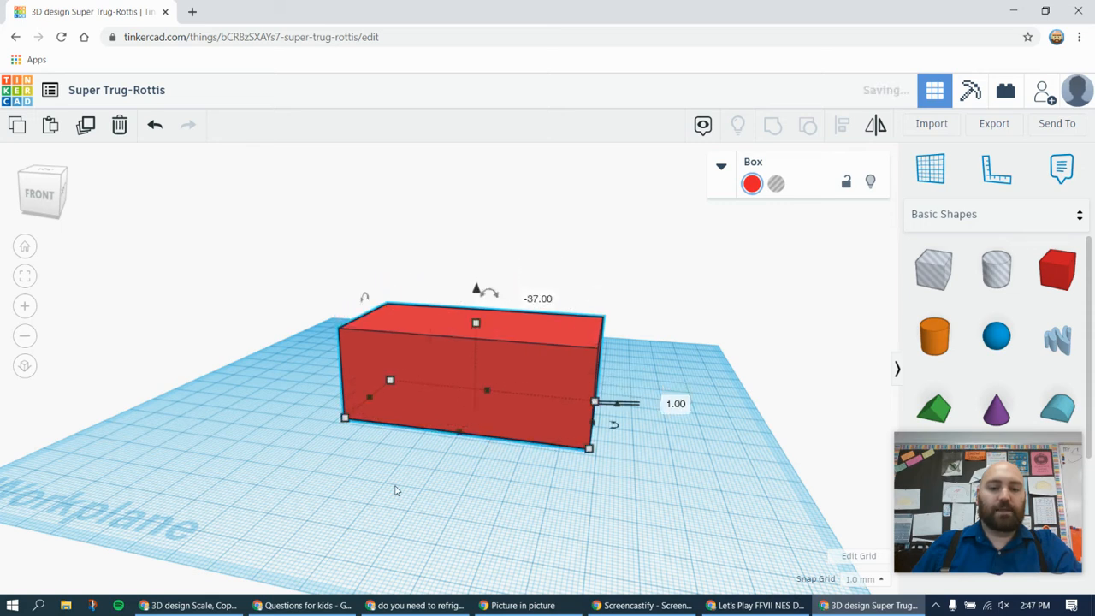
Try out the box's rotation control, ending with the box at 0°
mouse_move(497, 295)
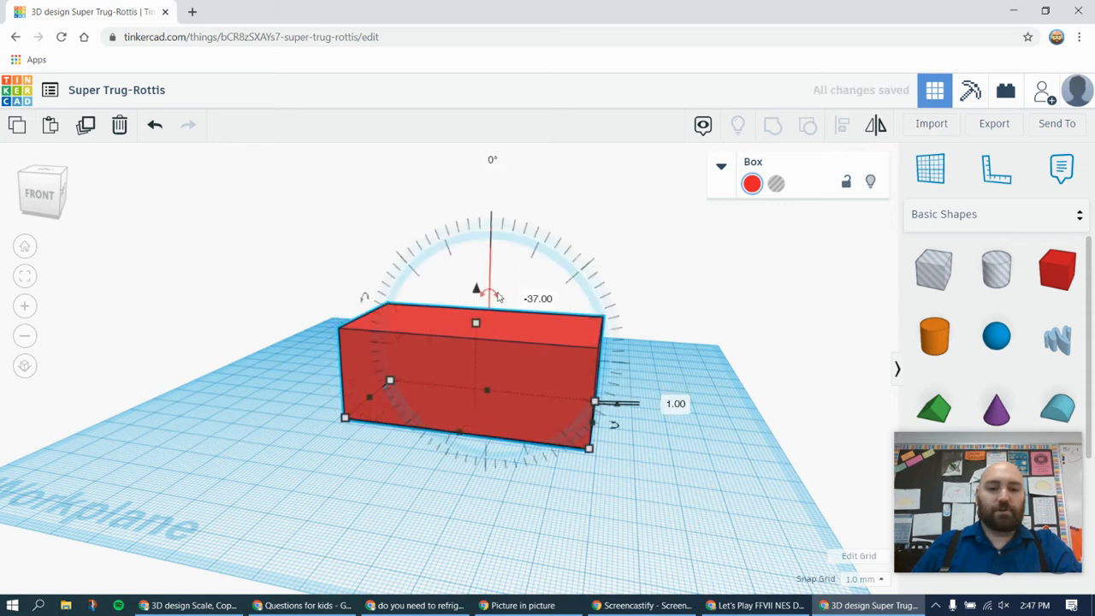
right_drag(596, 232, 604, 310)
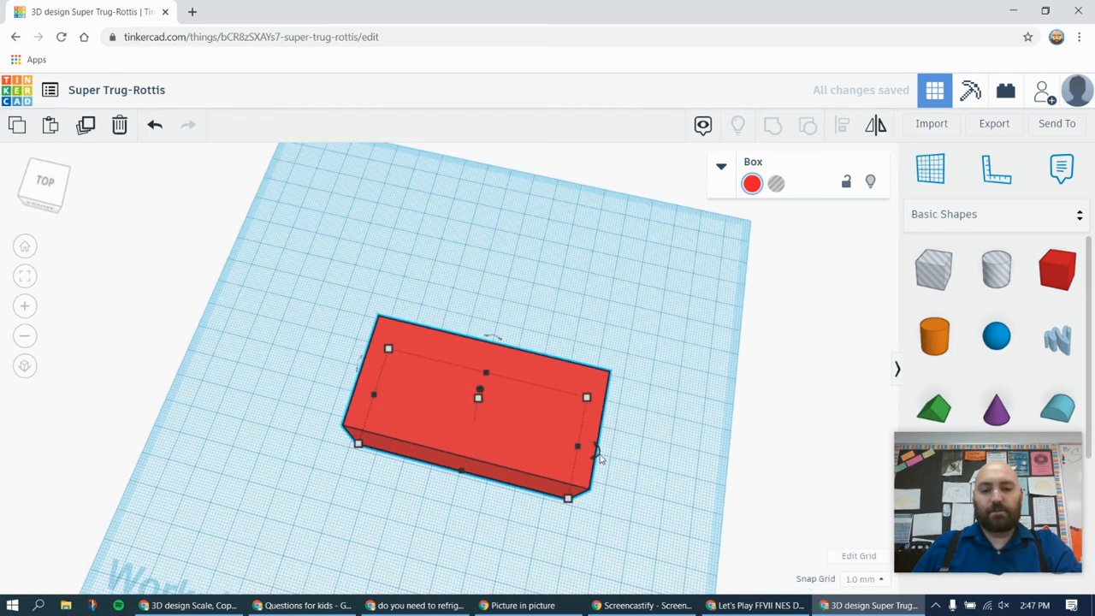
mouse_move(599, 458)
right_drag(533, 276, 525, 239)
mouse_move(492, 300)
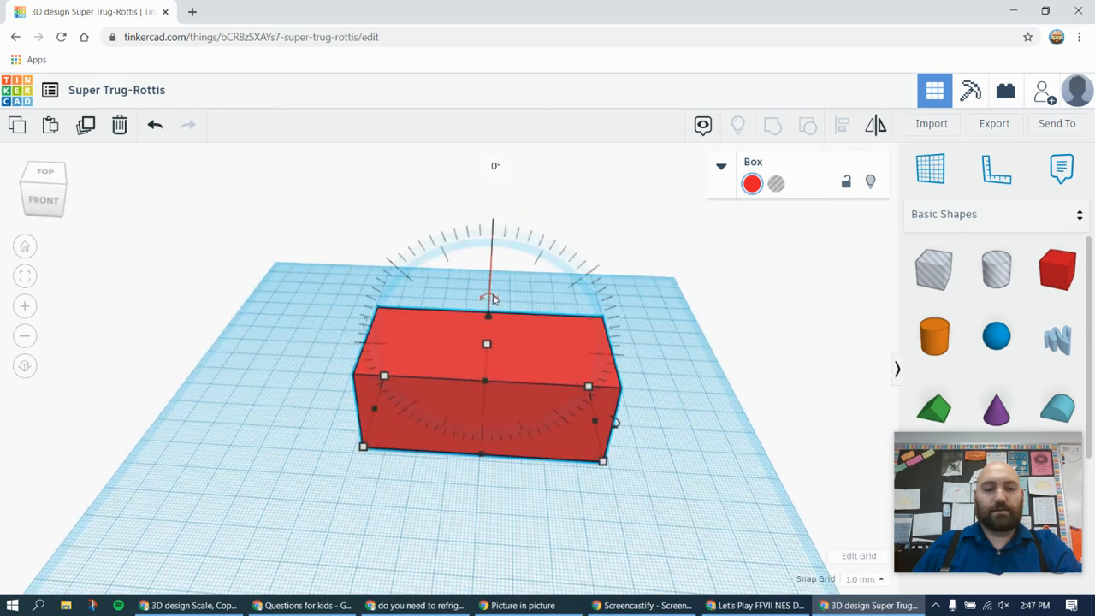
drag(503, 299, 500, 270)
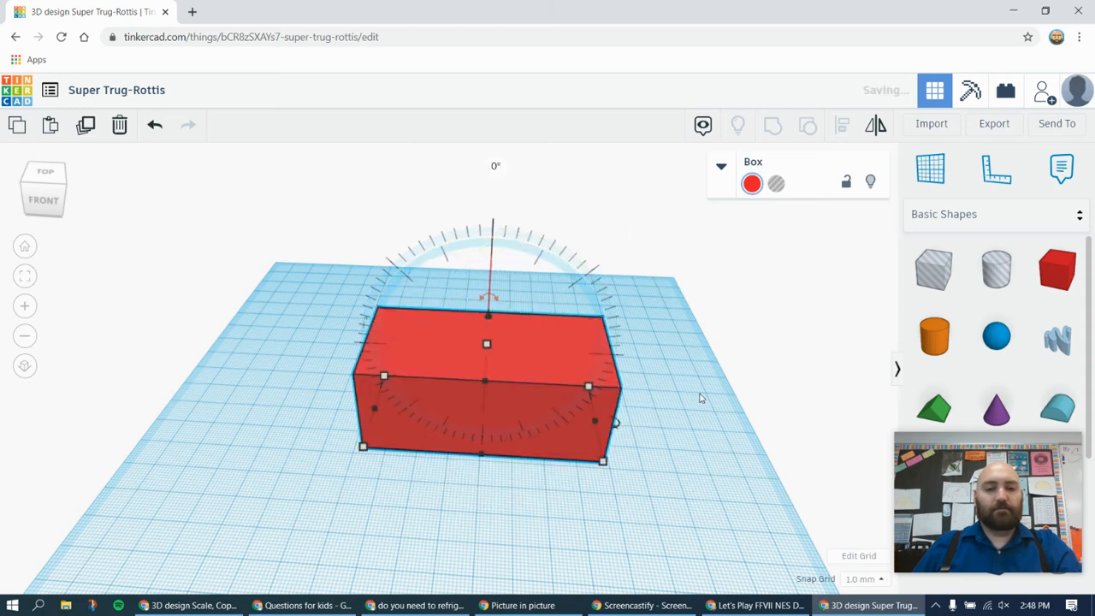
Lower the box by 1 mm so it sits directly on the workplane
click(697, 406)
right_drag(679, 403, 575, 369)
click(488, 322)
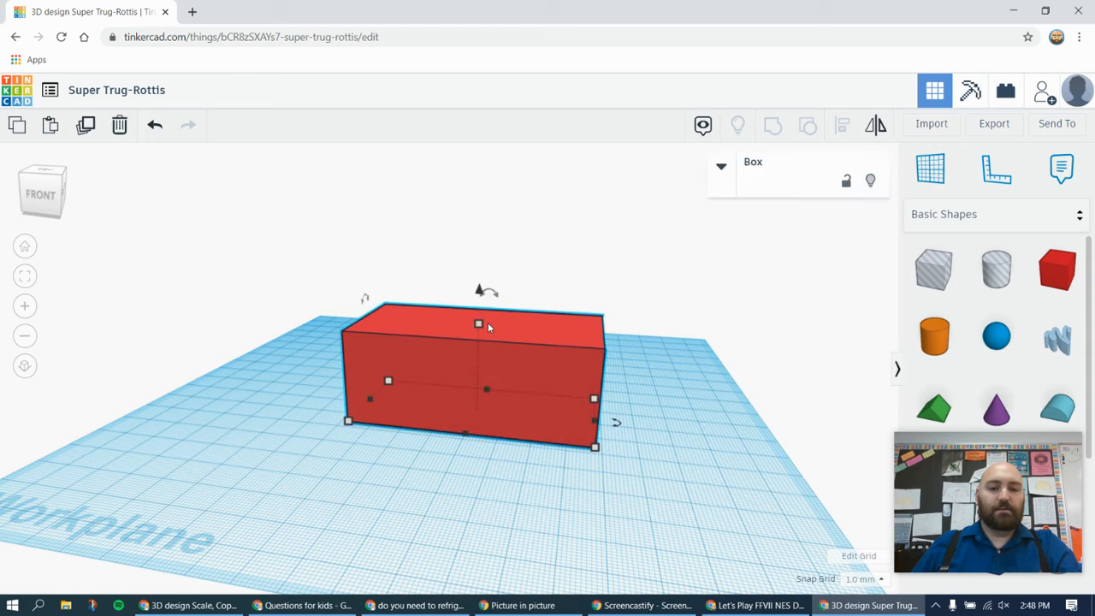
right_drag(667, 358, 522, 375)
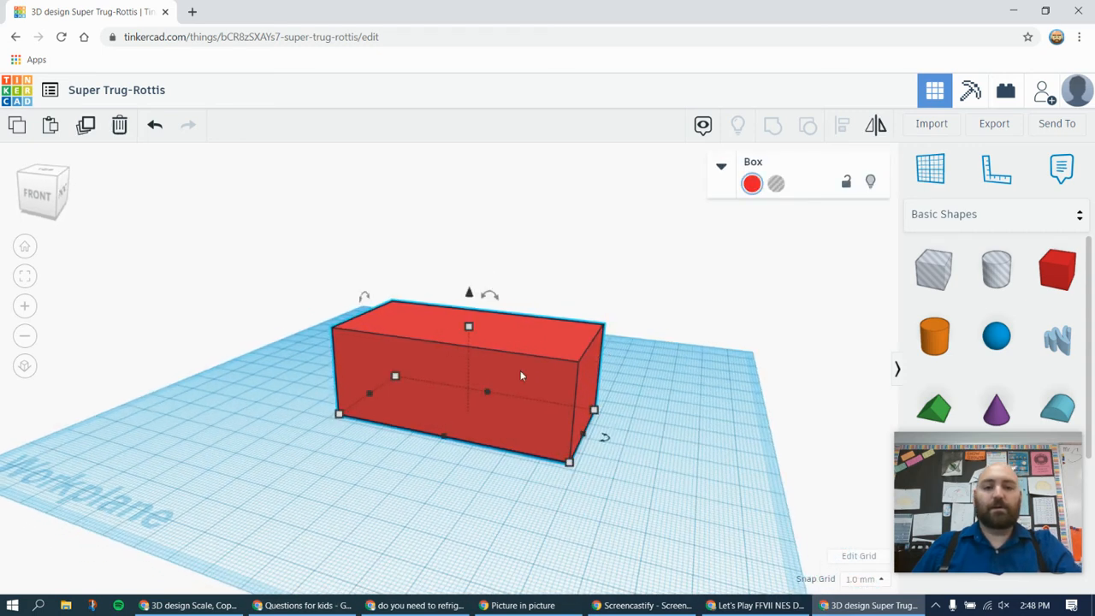
mouse_move(477, 325)
mouse_down()
mouse_move(472, 413)
mouse_move(477, 304)
mouse_up()
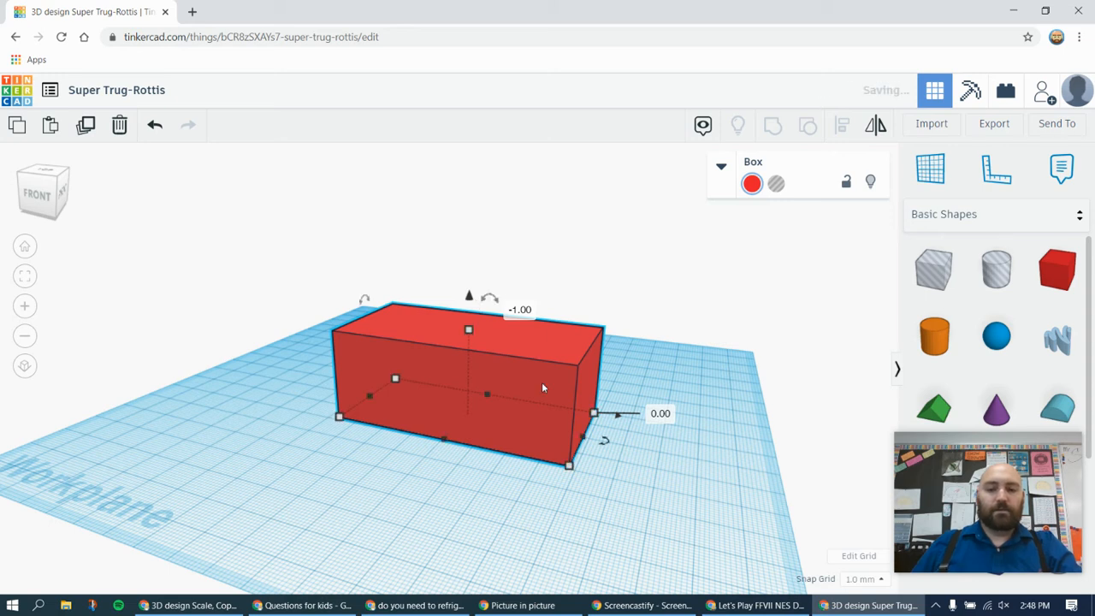
right_drag(286, 395, 529, 371)
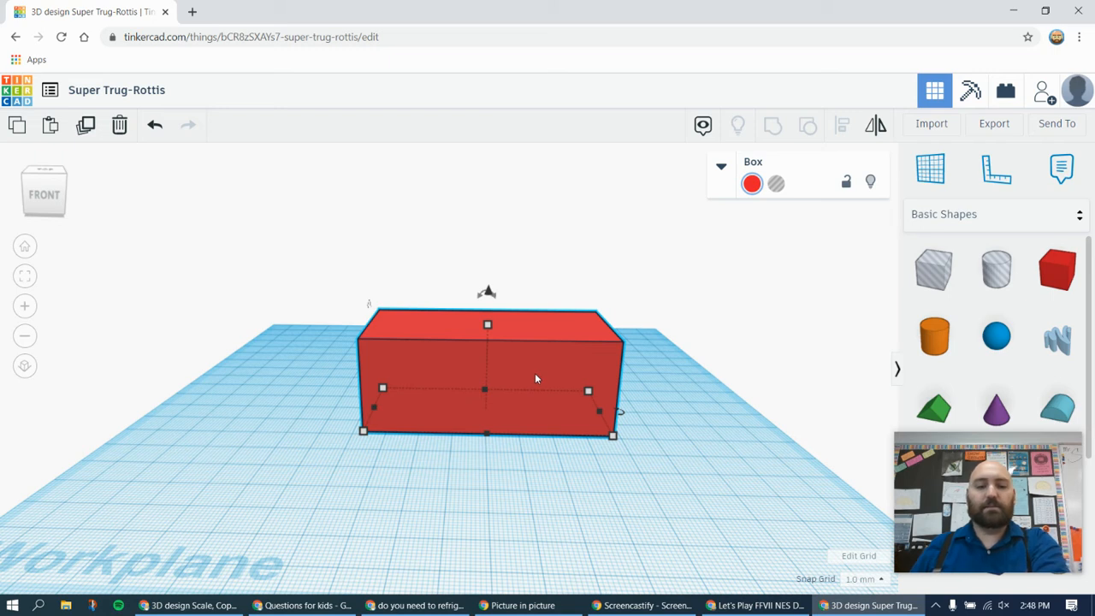
Delete the stretched box and place a new box, a cylinder and a sphere apart from each other on the workplane
key(Delete)
right_drag(418, 344, 418, 357)
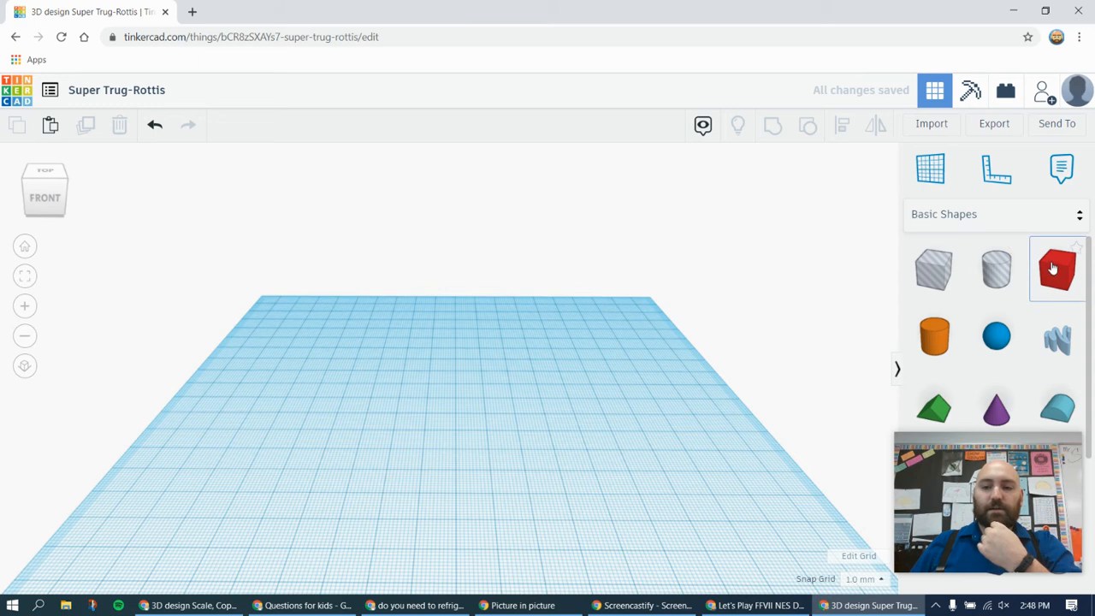
drag(1012, 289, 319, 379)
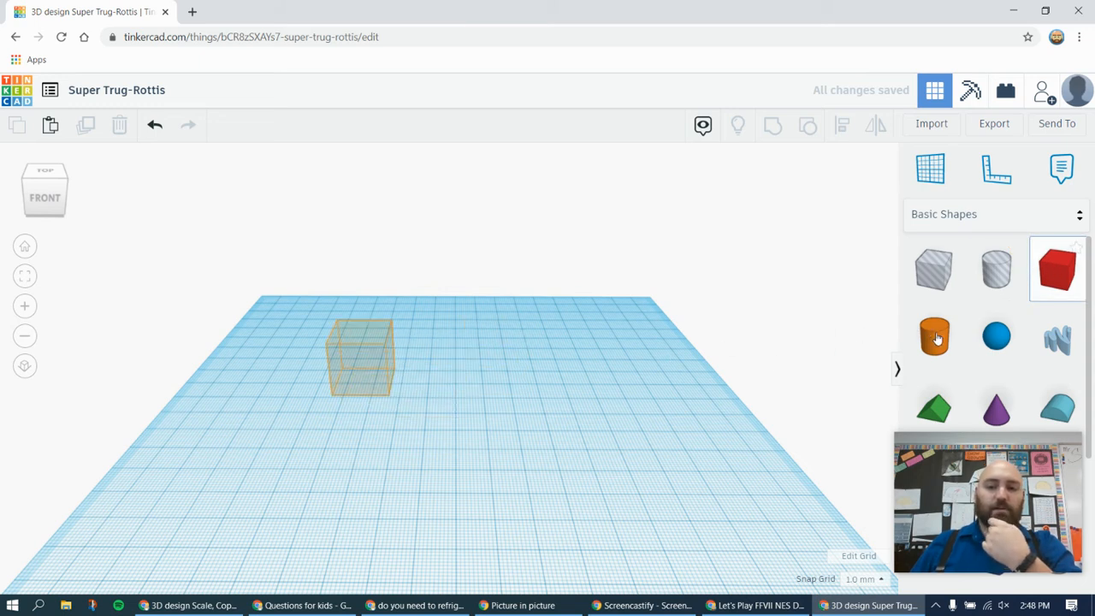
drag(934, 335, 502, 449)
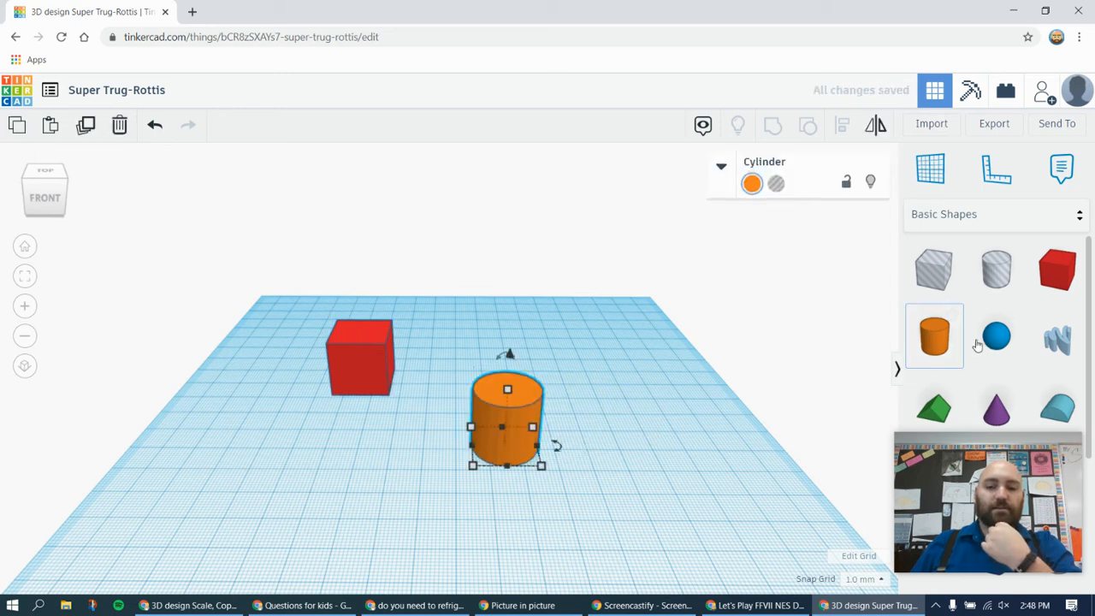
click(599, 343)
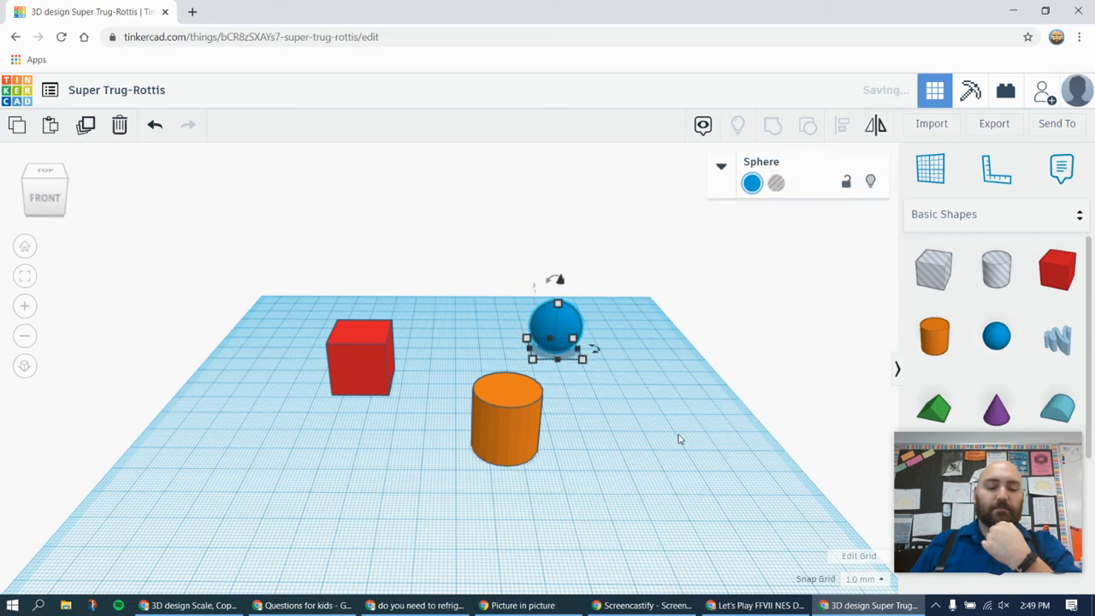
Move the sphere 26 mm left and 68 mm forward into the cylinder, and raise it so it forms a dome on top
right_drag(449, 491, 466, 504)
right_drag(598, 495, 522, 443)
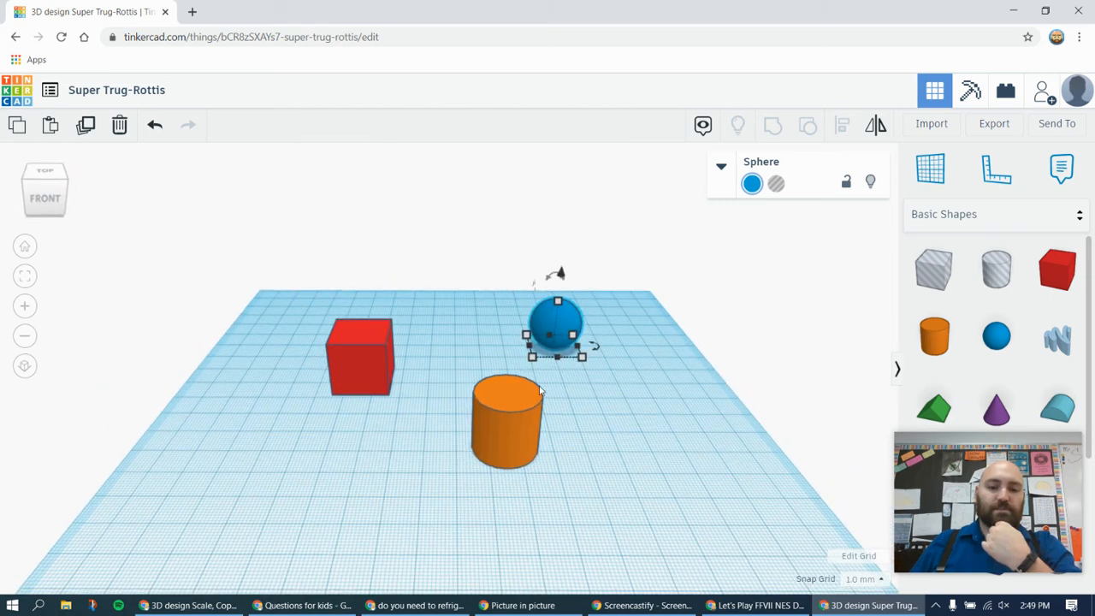
drag(571, 319, 521, 413)
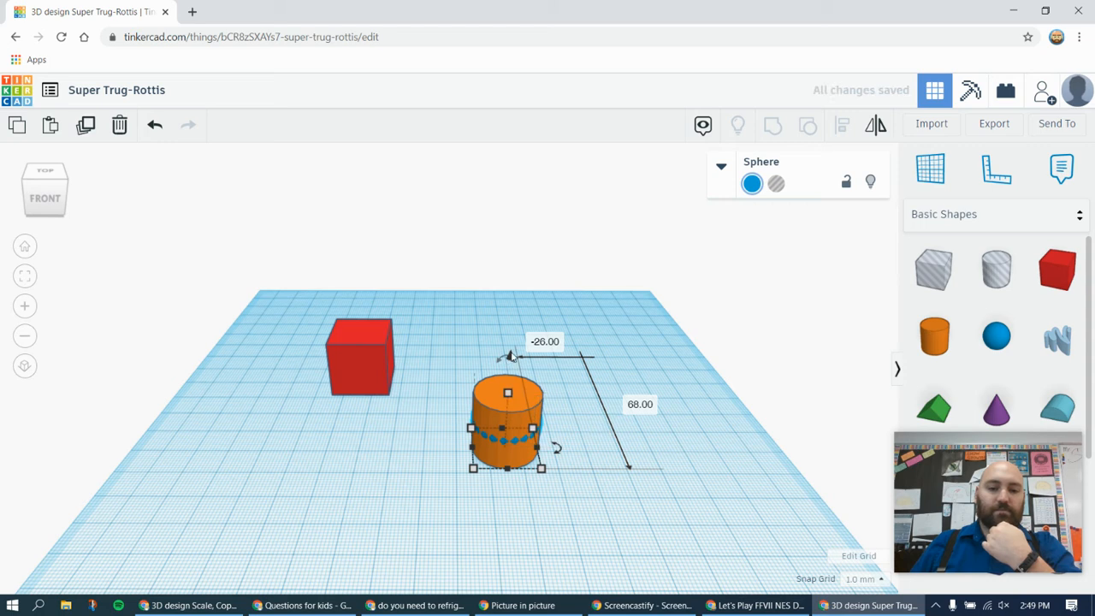
drag(512, 359, 517, 336)
right_drag(478, 489, 599, 488)
click(637, 448)
Raise the sphere another 2 mm, to 10 mm above the workplane
scroll(655, 430, up, 4)
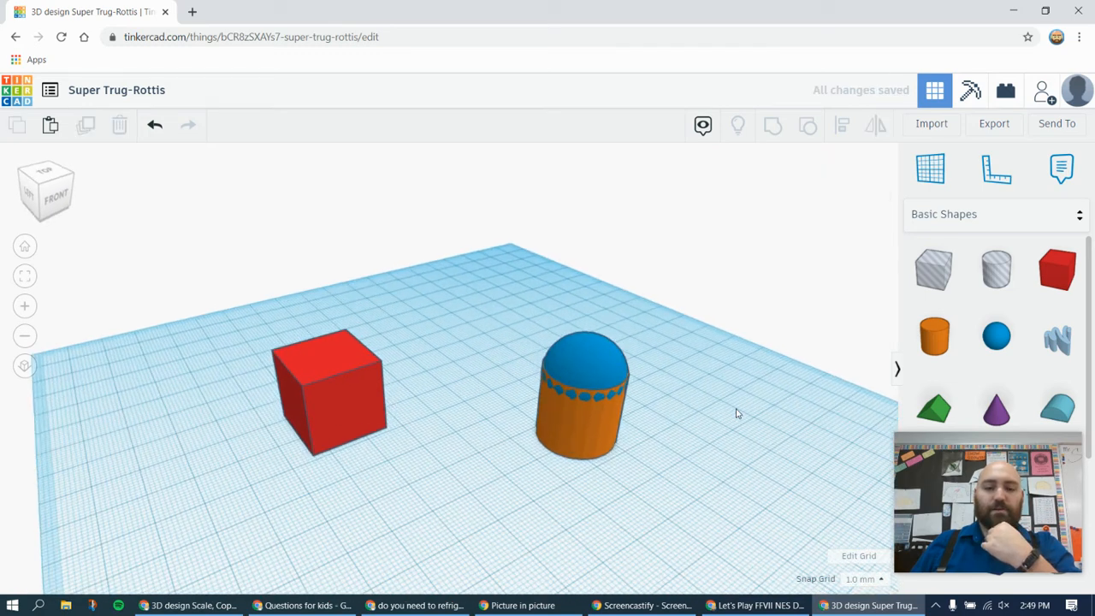
right_drag(721, 410, 493, 432)
right_drag(628, 478, 659, 464)
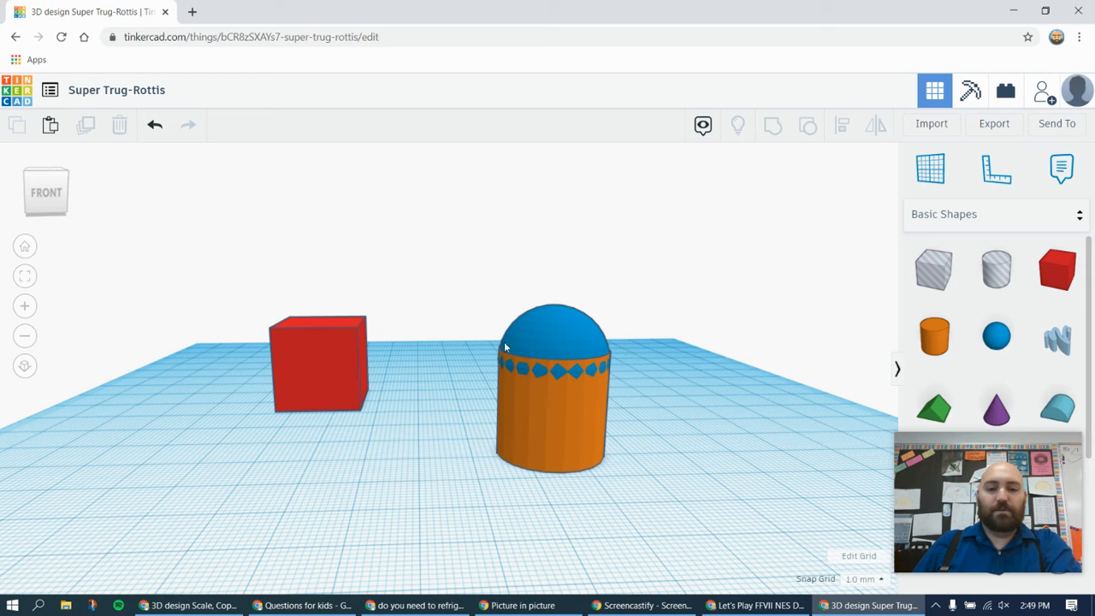
right_drag(668, 285, 651, 292)
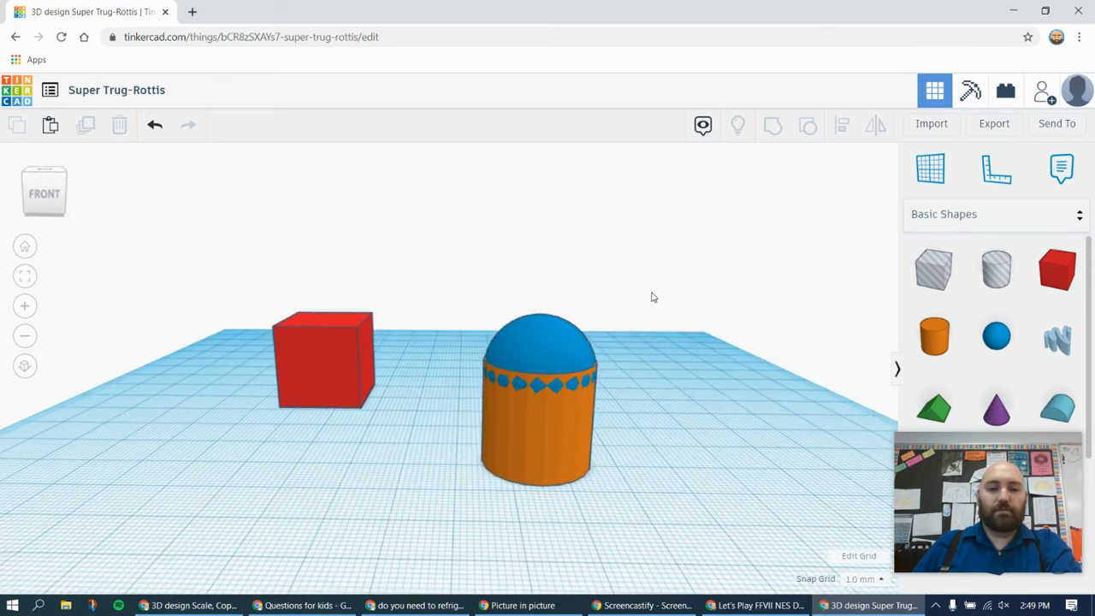
click(538, 325)
drag(539, 286, 539, 276)
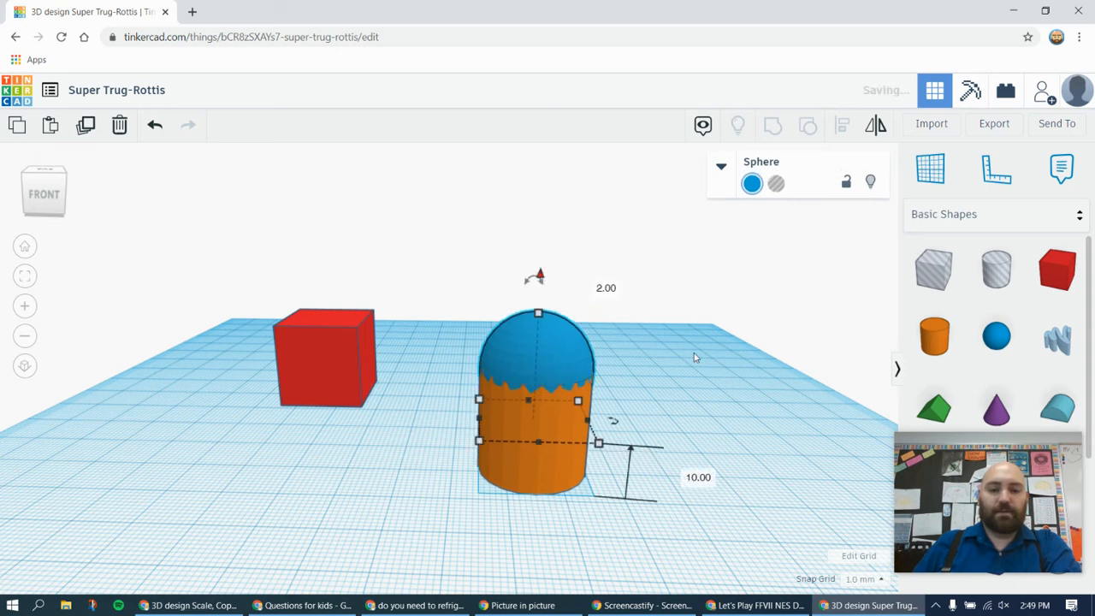
click(736, 387)
Select the sphere and cylinder together with a selection box, and clear the selection
right_drag(736, 386, 577, 361)
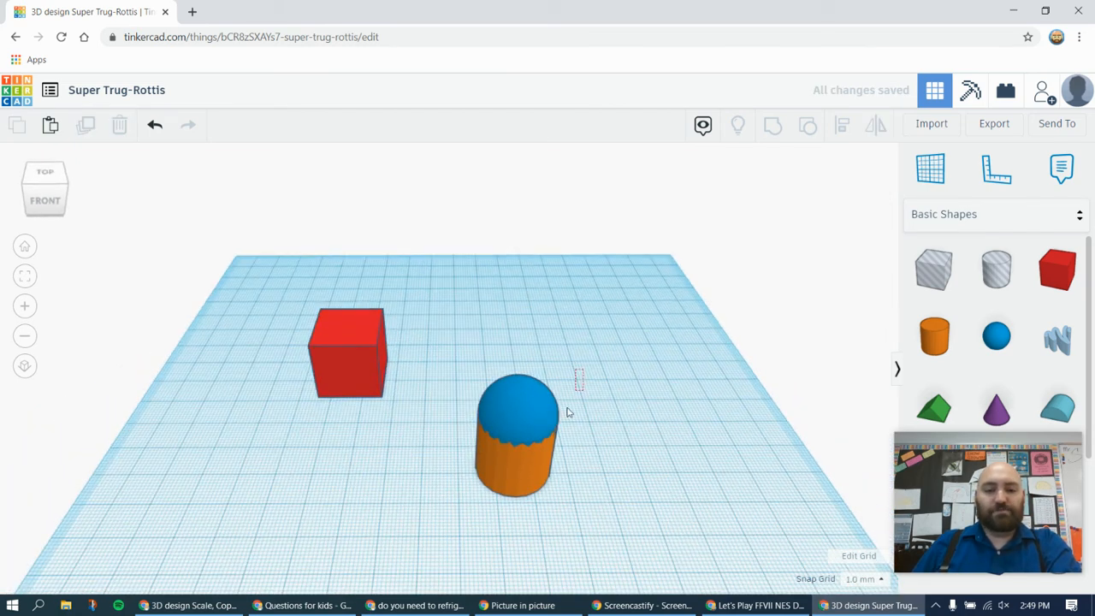
drag(477, 509, 462, 513)
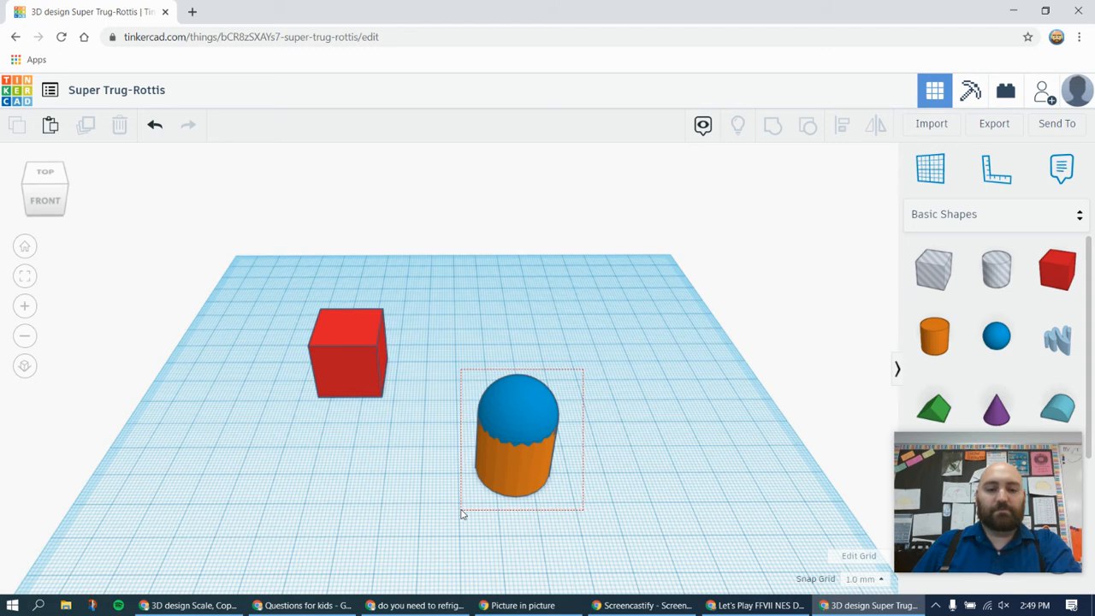
drag(634, 496, 633, 496)
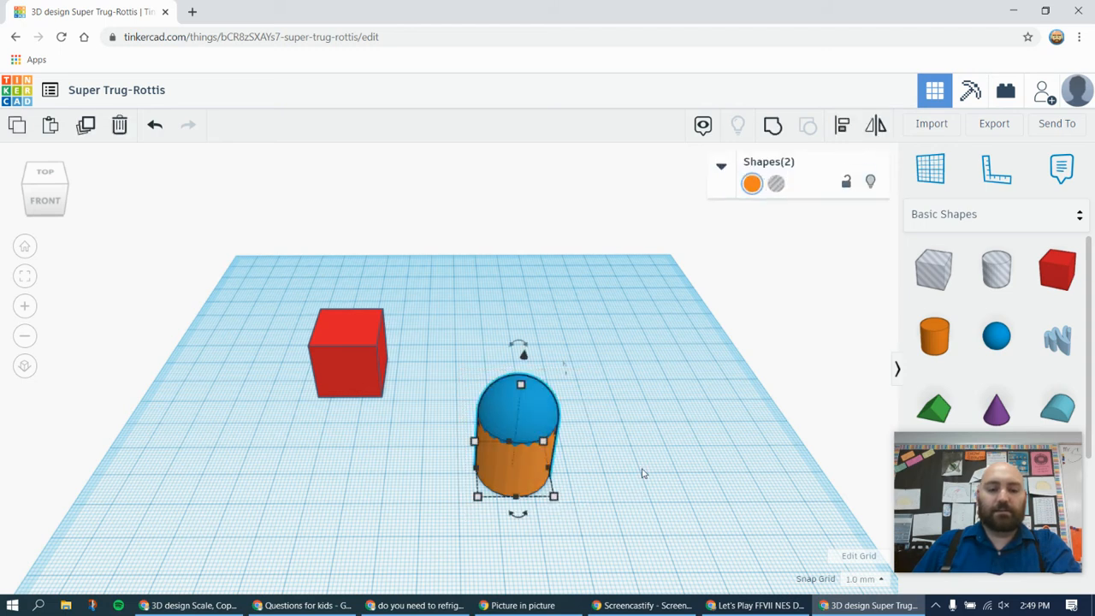
click(642, 468)
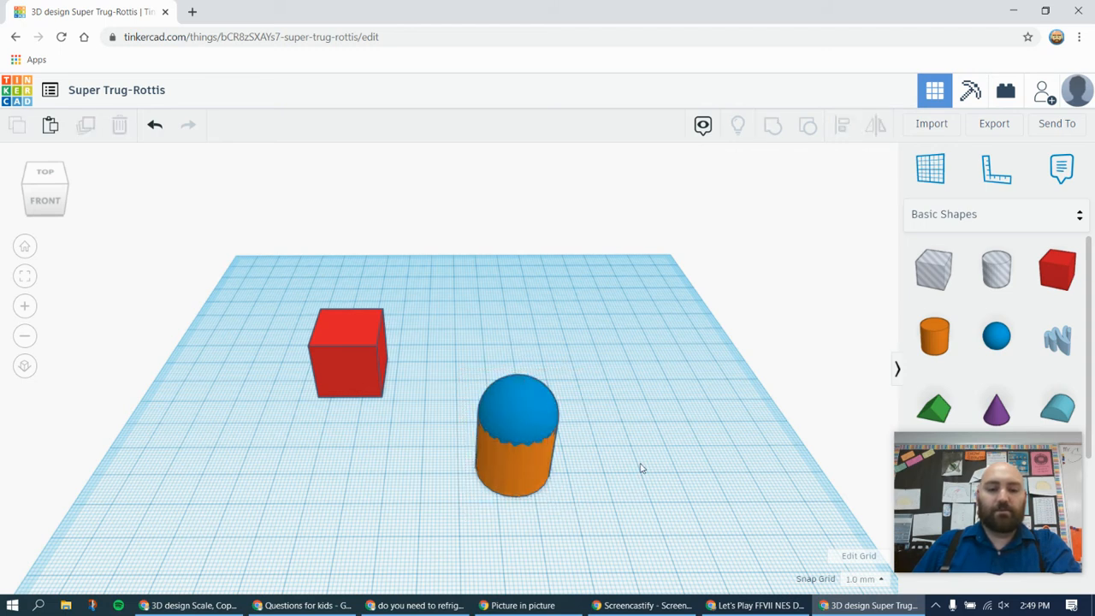
Select the sphere, add the cylinder to the selection individually, and deselect both shapes
click(523, 408)
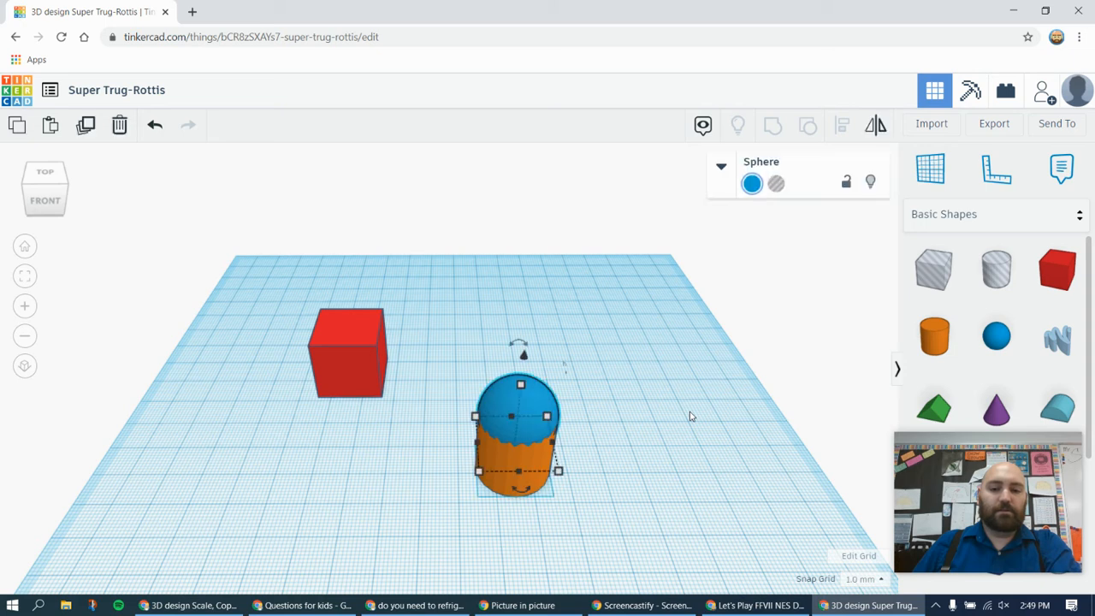
right_drag(693, 467, 688, 436)
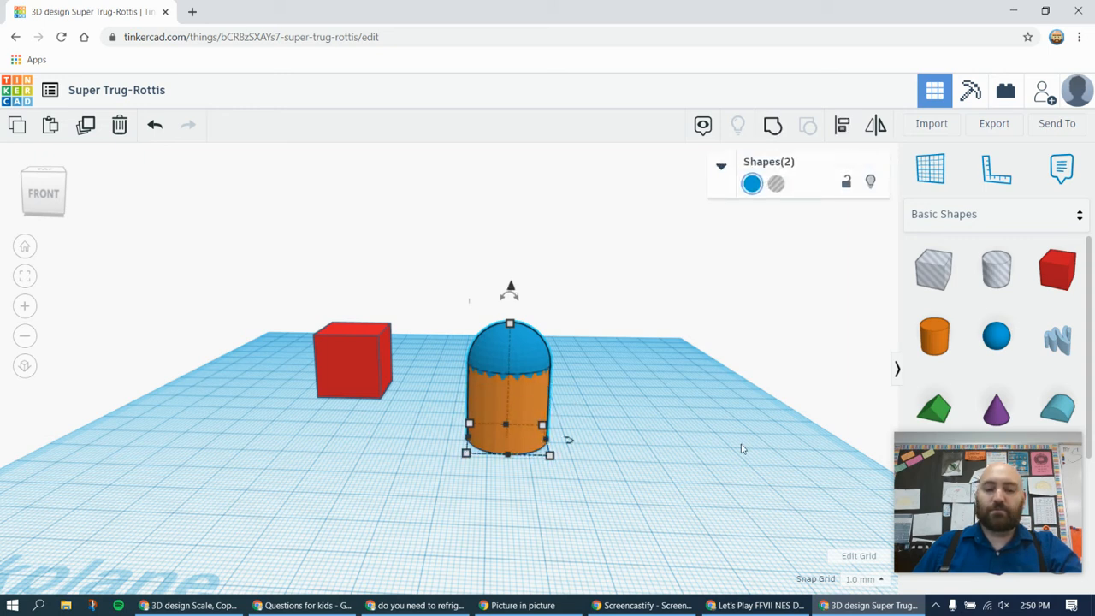
shift+click(530, 346)
right_drag(584, 378, 675, 414)
click(659, 432)
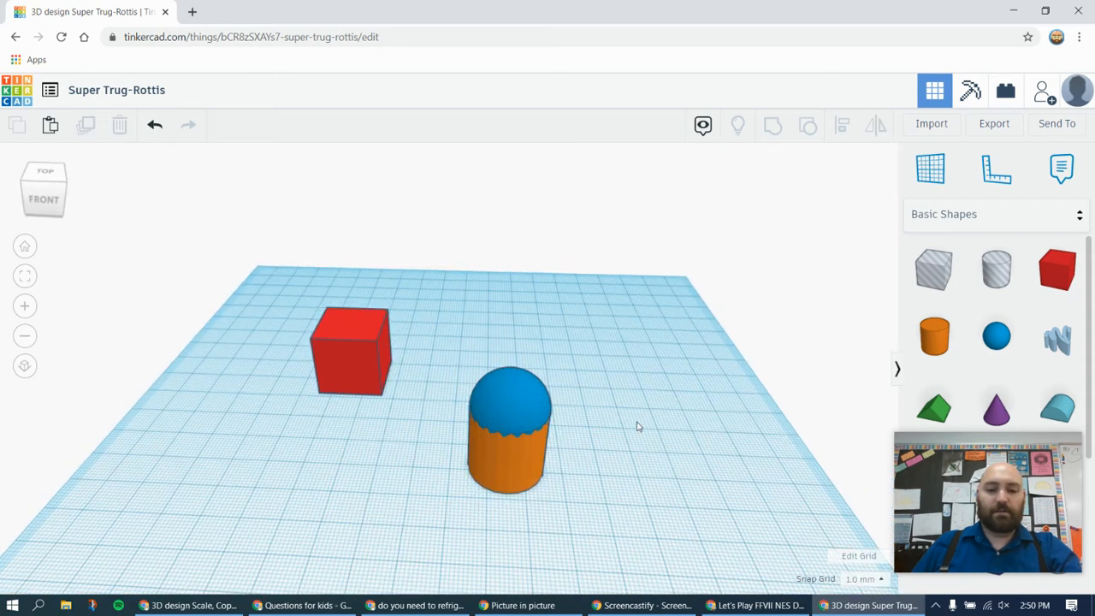
Group the sphere and cylinder into a single shape
drag(611, 383, 564, 492)
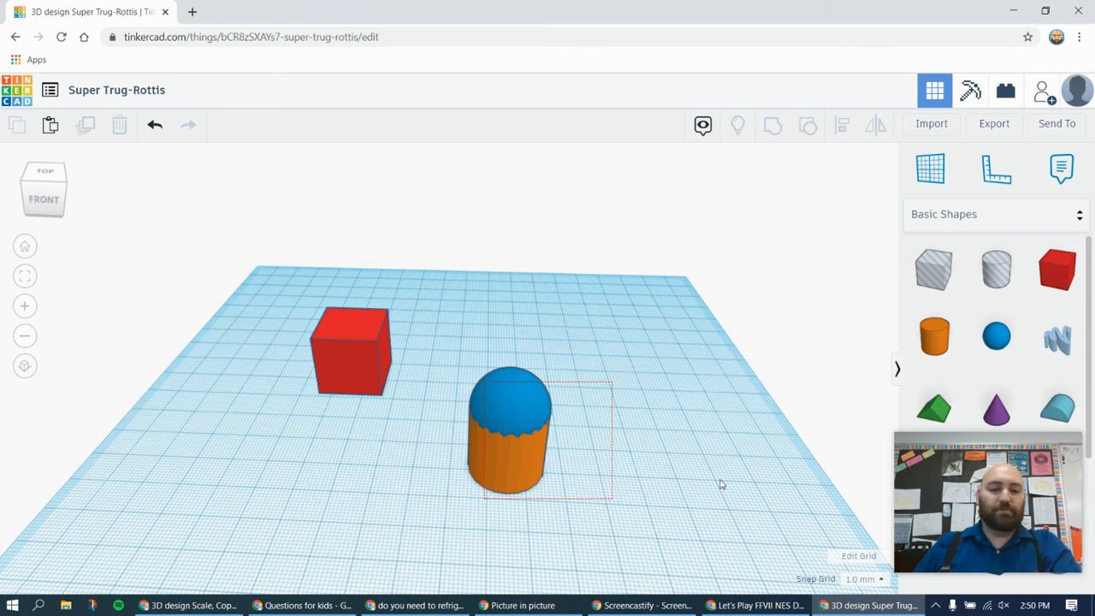
drag(483, 498, 483, 499)
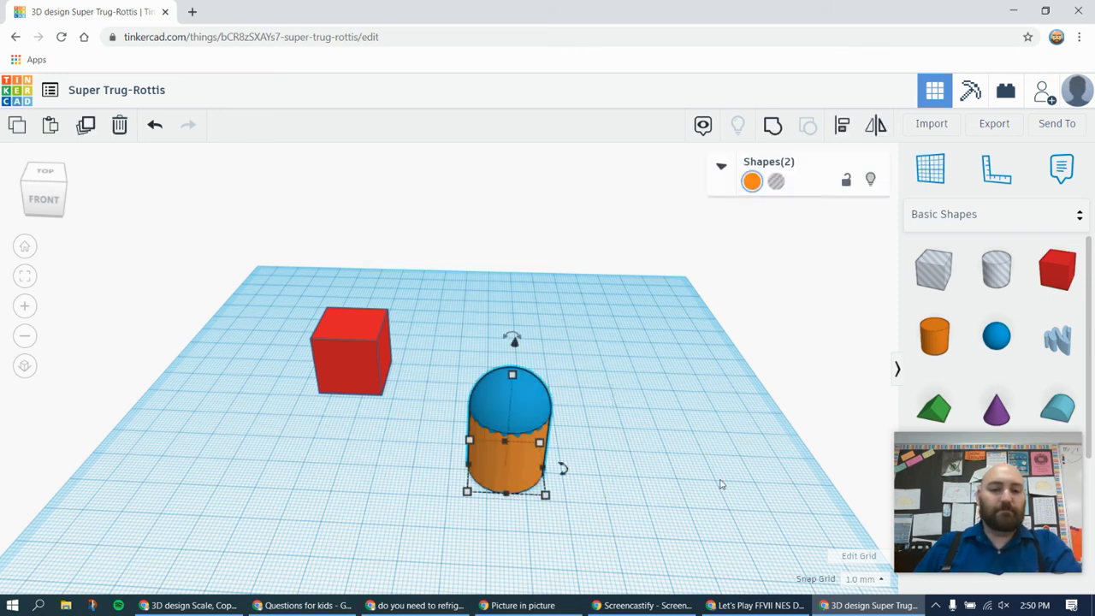
click(772, 128)
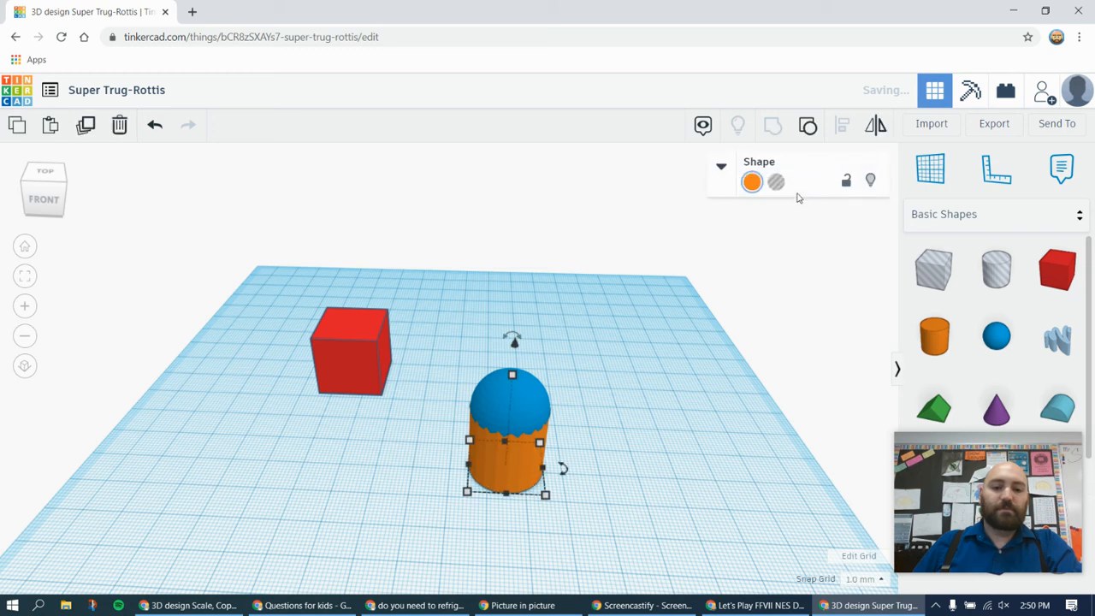
click(389, 456)
Move the grouped domed cylinder as one piece farther back on the workplane
mouse_move(644, 462)
right_down()
mouse_move(654, 401)
mouse_move(633, 448)
right_up()
mouse_move(531, 391)
mouse_down()
mouse_move(441, 422)
mouse_move(505, 371)
mouse_move(548, 379)
mouse_up()
click(621, 363)
click(508, 371)
click(661, 365)
right_drag(661, 366, 551, 421)
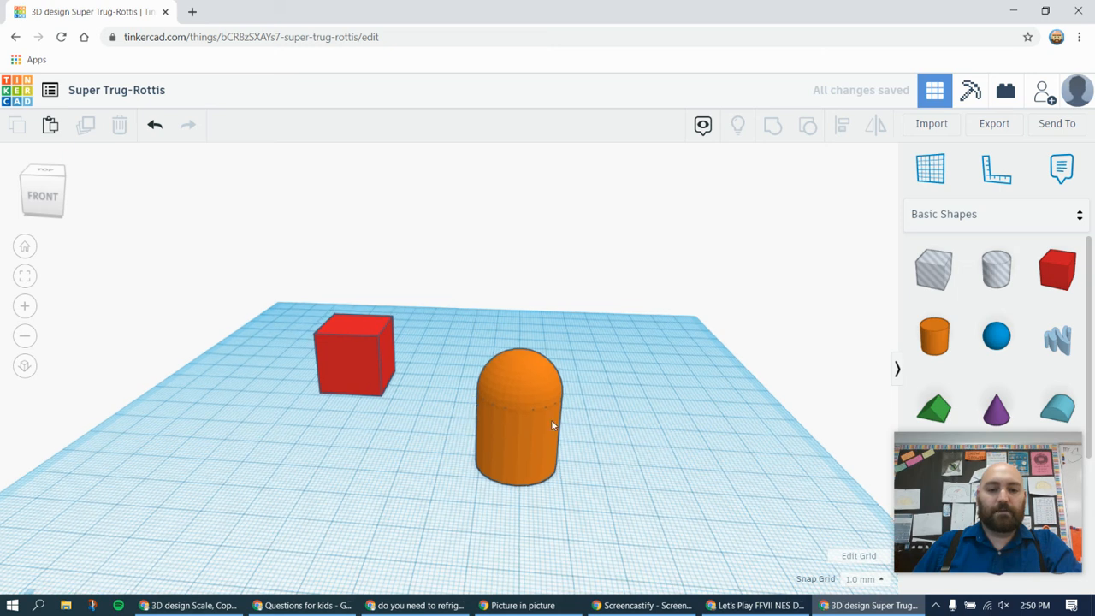
click(521, 444)
drag(529, 425, 528, 358)
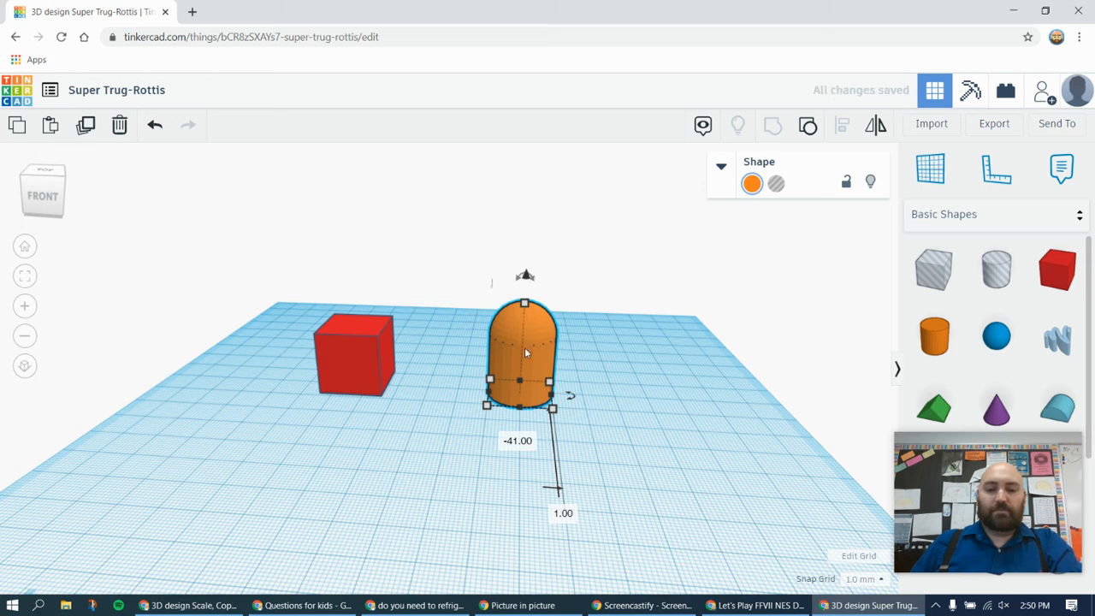
Ungroup the domed cylinder and move the sphere 24 mm to the right and 11 mm back, off the cylinder
click(809, 126)
click(611, 520)
drag(548, 313, 622, 313)
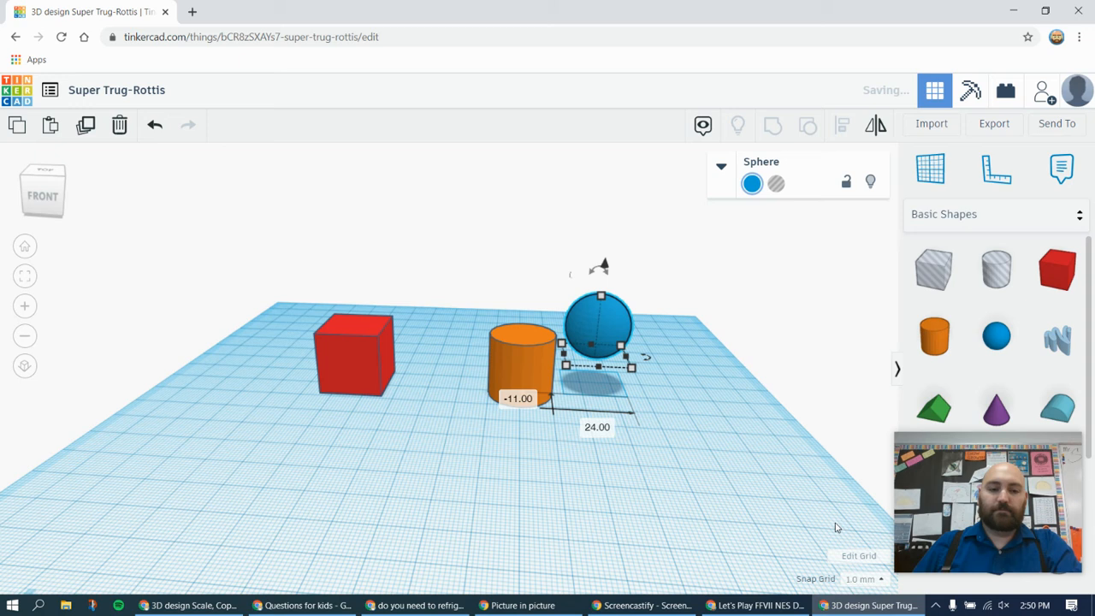
click(643, 494)
Move the red box 44 mm to the right and 13 mm forward so it overlaps the cylinder's front corner
right_drag(613, 415, 469, 404)
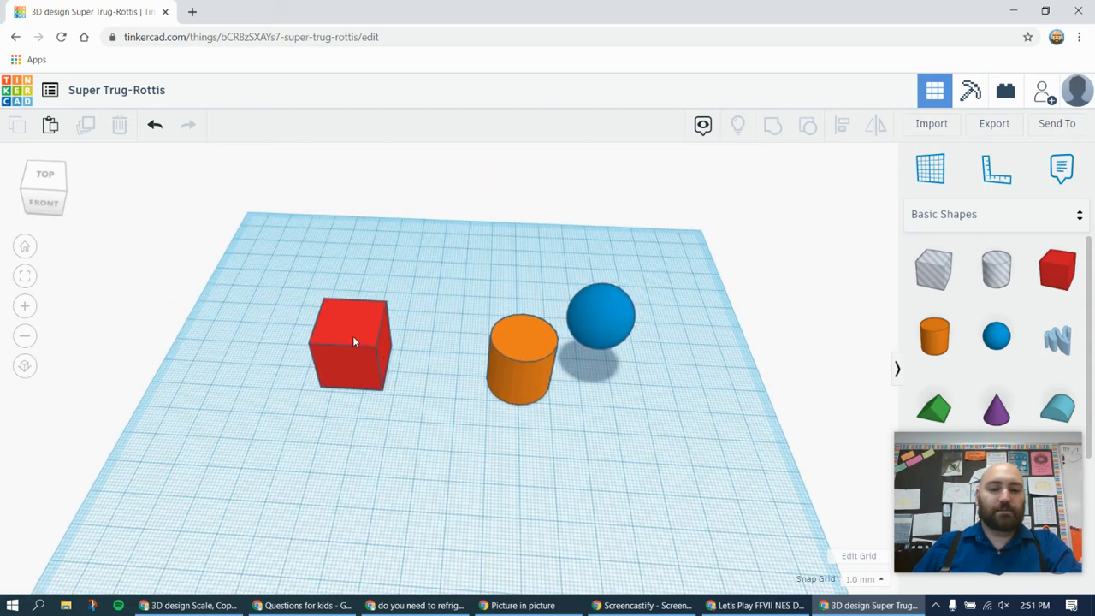
drag(352, 337, 497, 382)
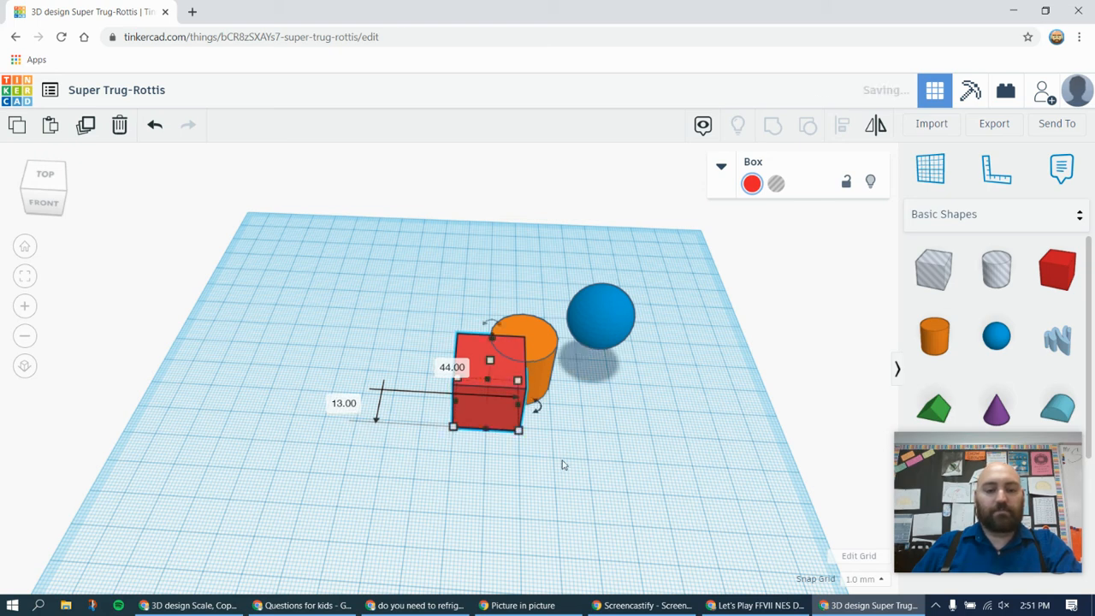
click(567, 460)
Change the red box from a solid into a hole
click(482, 406)
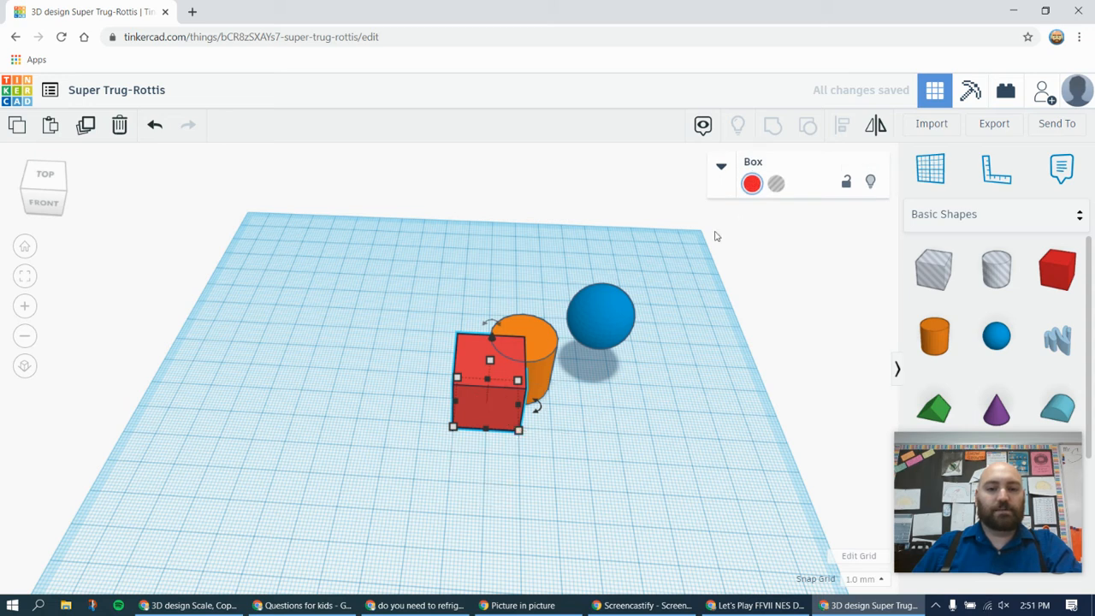
click(751, 185)
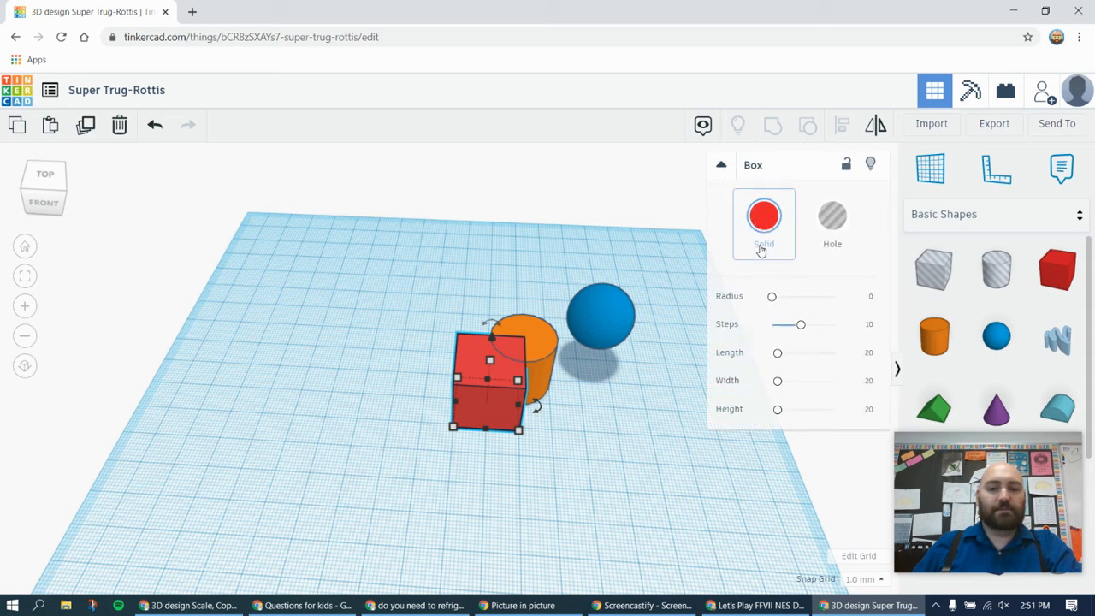
click(549, 520)
click(494, 414)
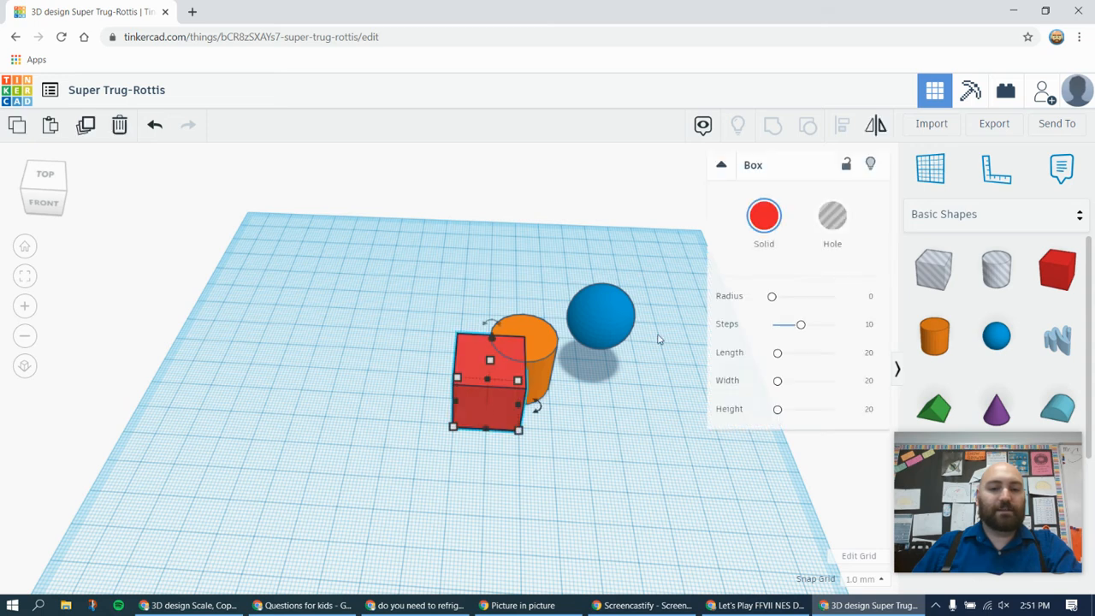
click(834, 221)
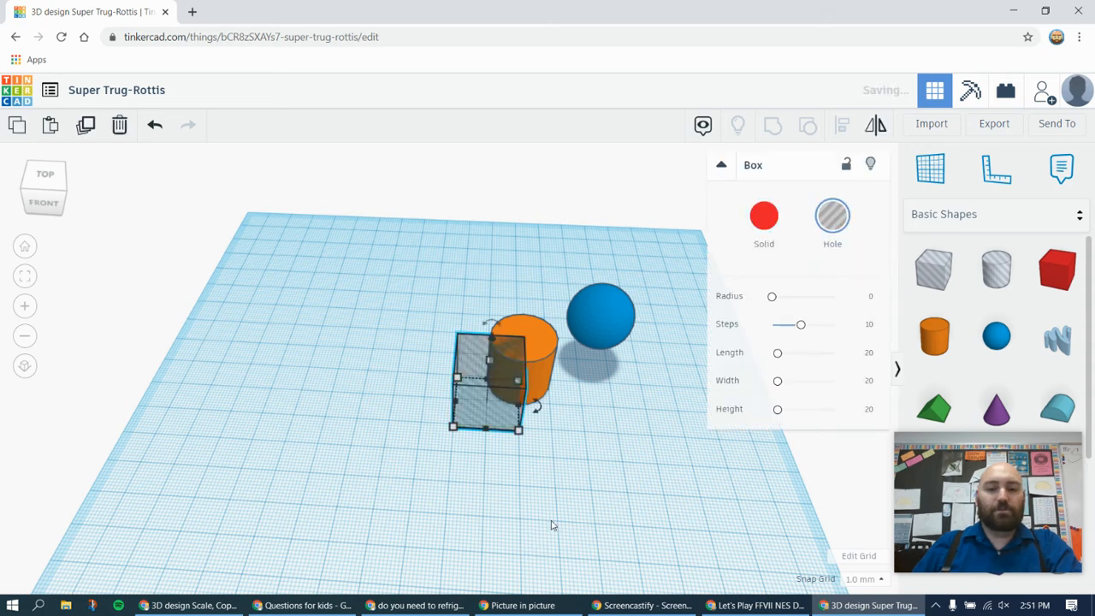
Group the hole box with the cylinder to cut the overlapping corner out of the cylinder
click(496, 516)
right_drag(496, 516, 448, 462)
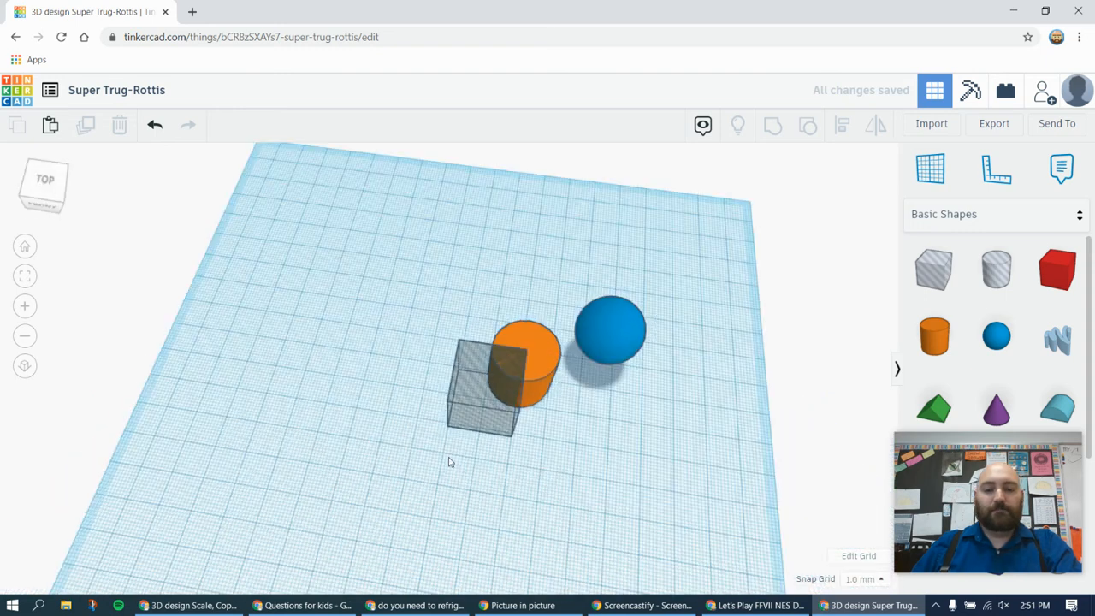
drag(453, 386, 481, 406)
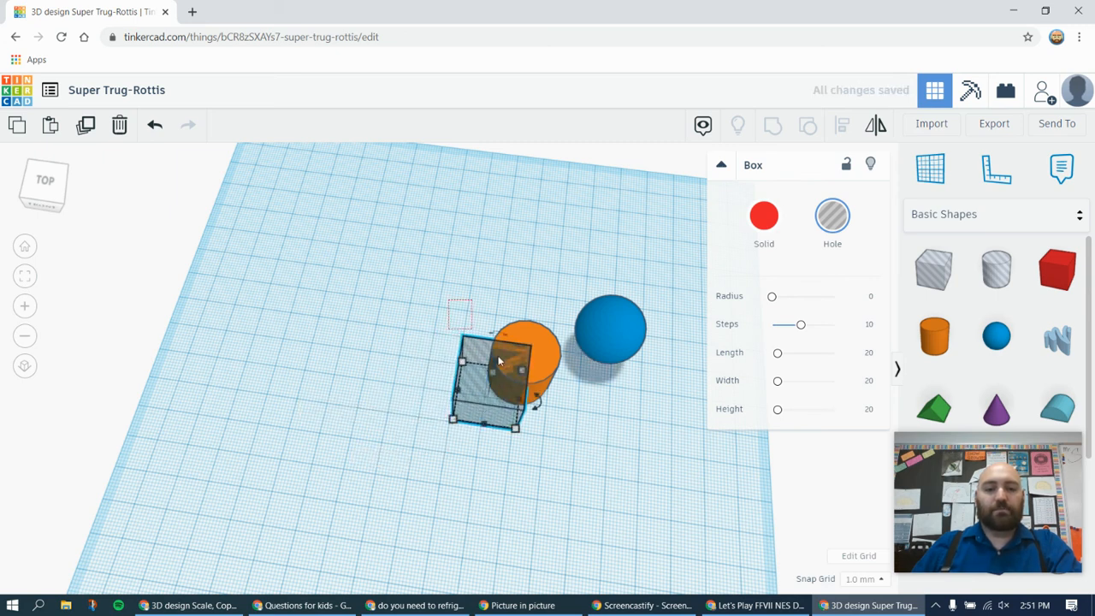
shift+click(525, 371)
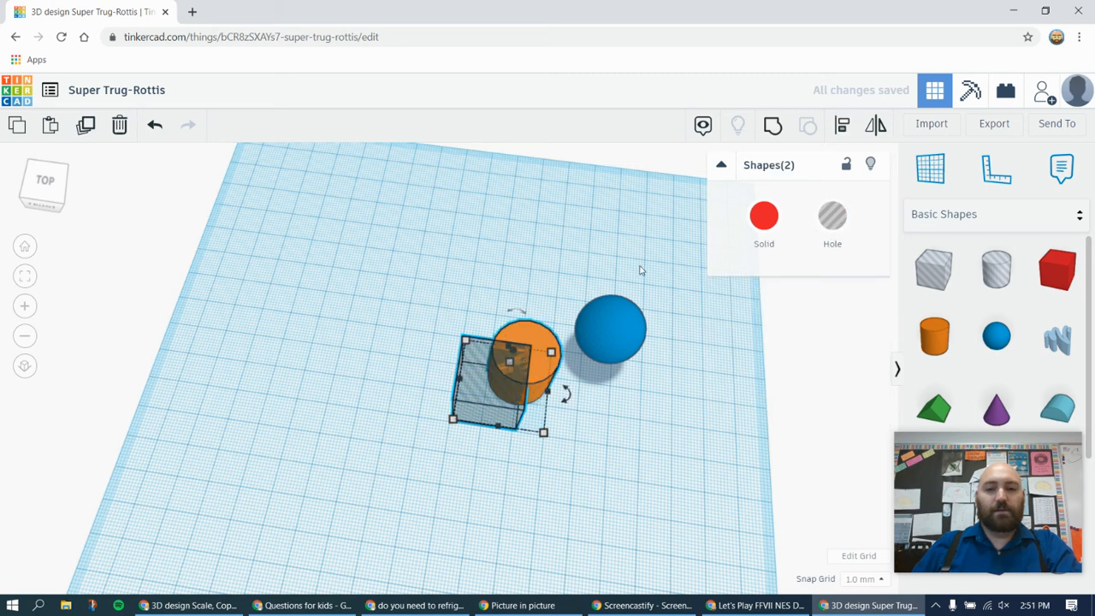
click(772, 128)
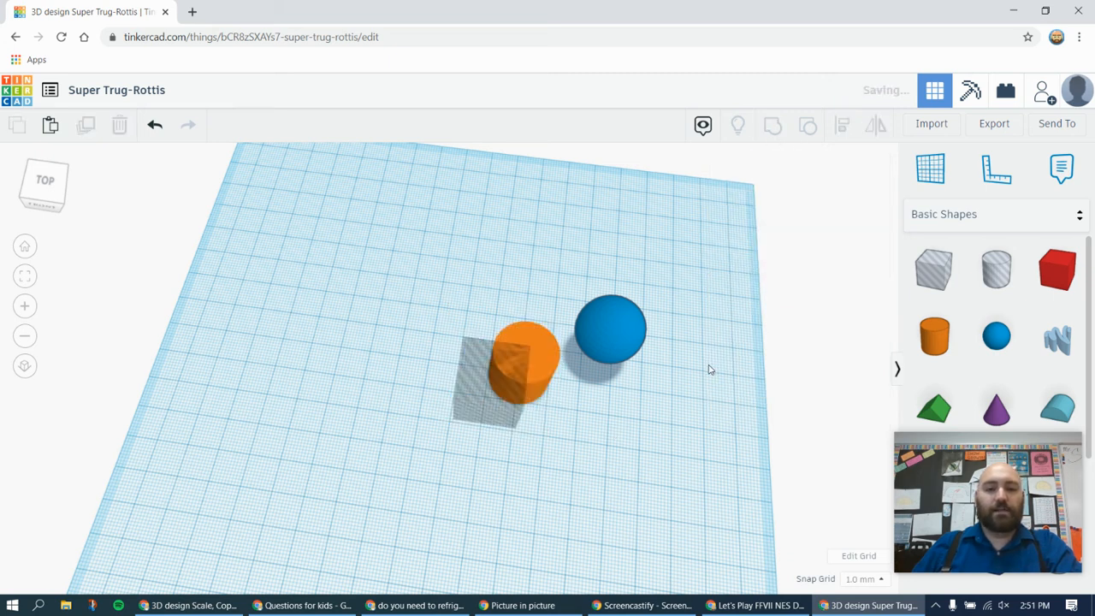
click(513, 490)
right_drag(513, 490, 574, 416)
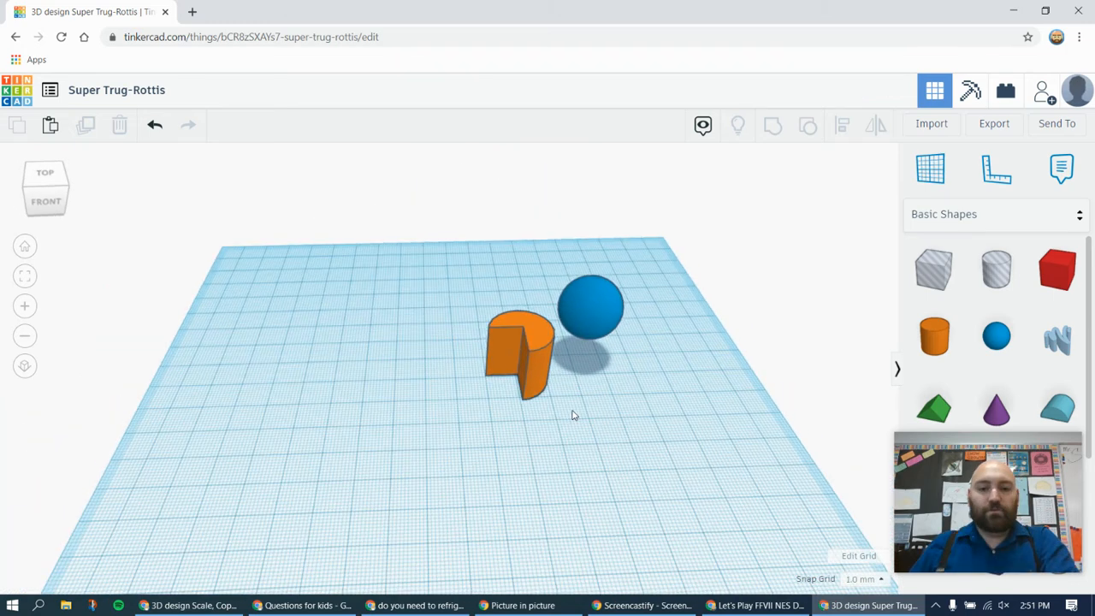
Change the sphere from a solid into a hole and move it onto the back-right side of the notched cylinder
click(587, 296)
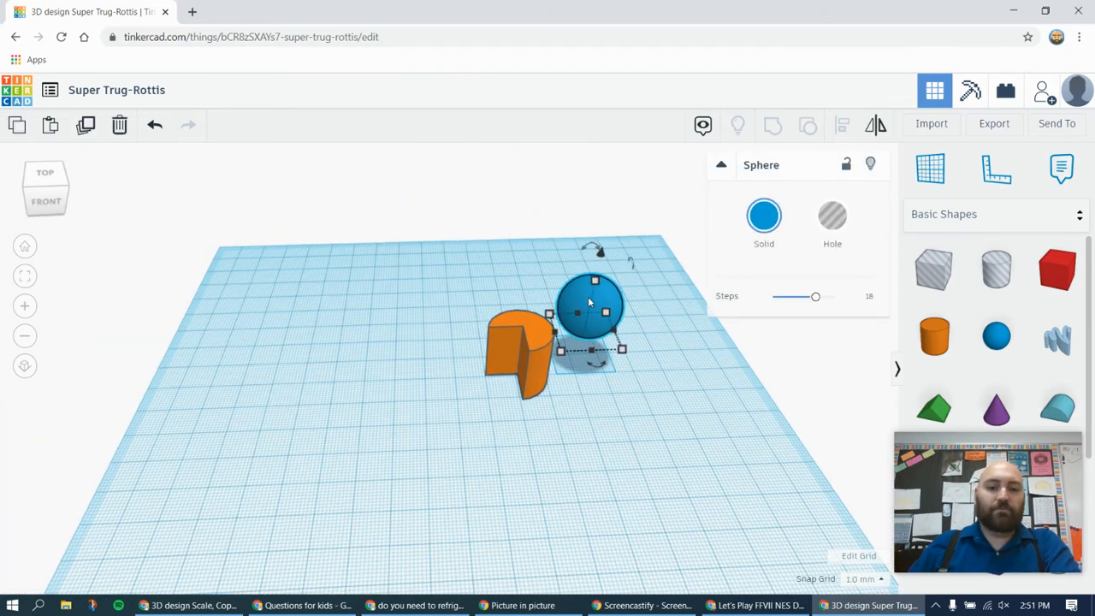
click(832, 216)
drag(604, 298, 541, 335)
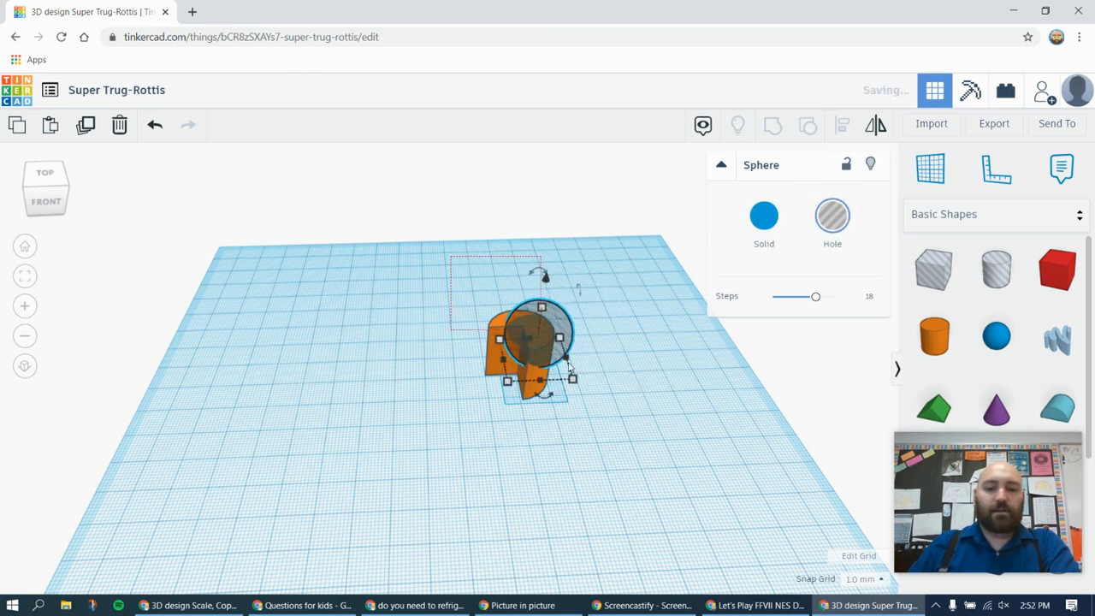
Group the sphere hole with the notched cylinder to carve a rounded hollow out of it
key(ctrl+a)
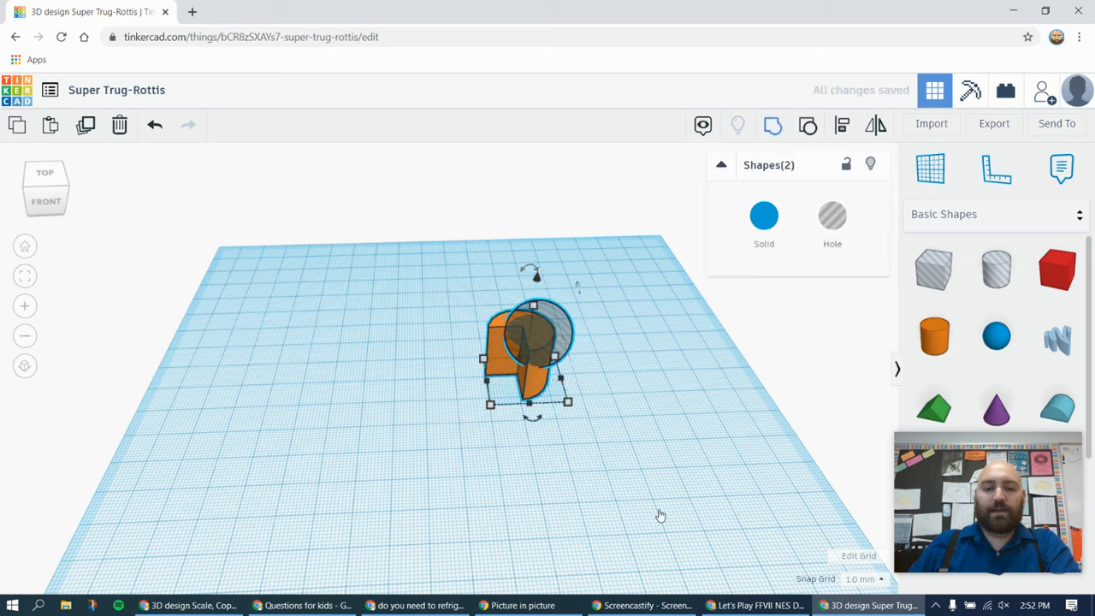
key(ctrl+g)
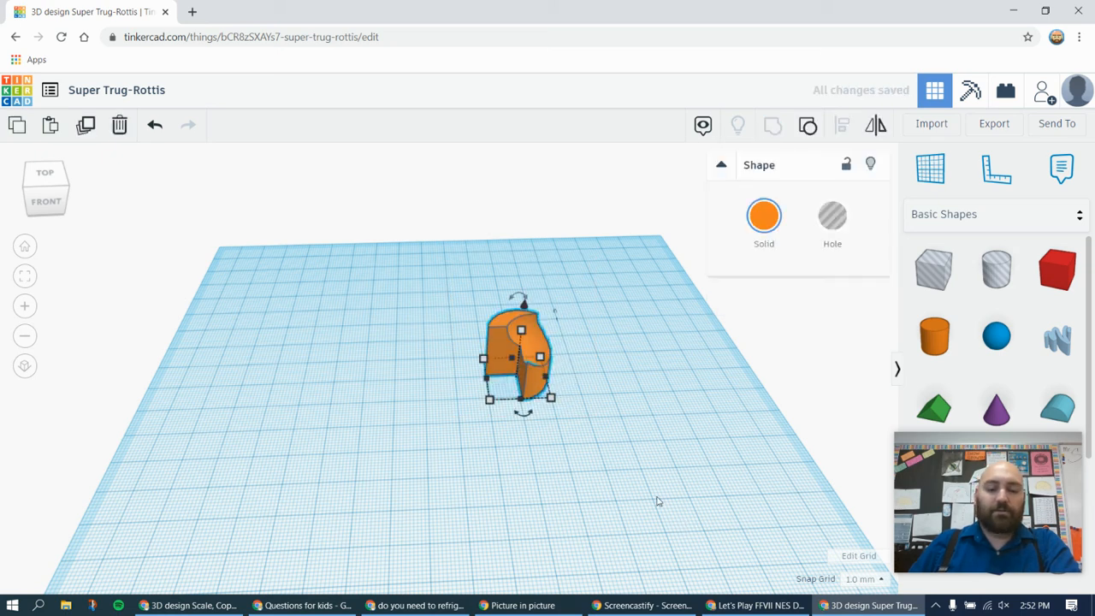
click(646, 466)
right_drag(643, 456, 576, 357)
Ungroup the carved shape and move the sphere hole back and to the right, off the cylinder
key(ctrl+a)
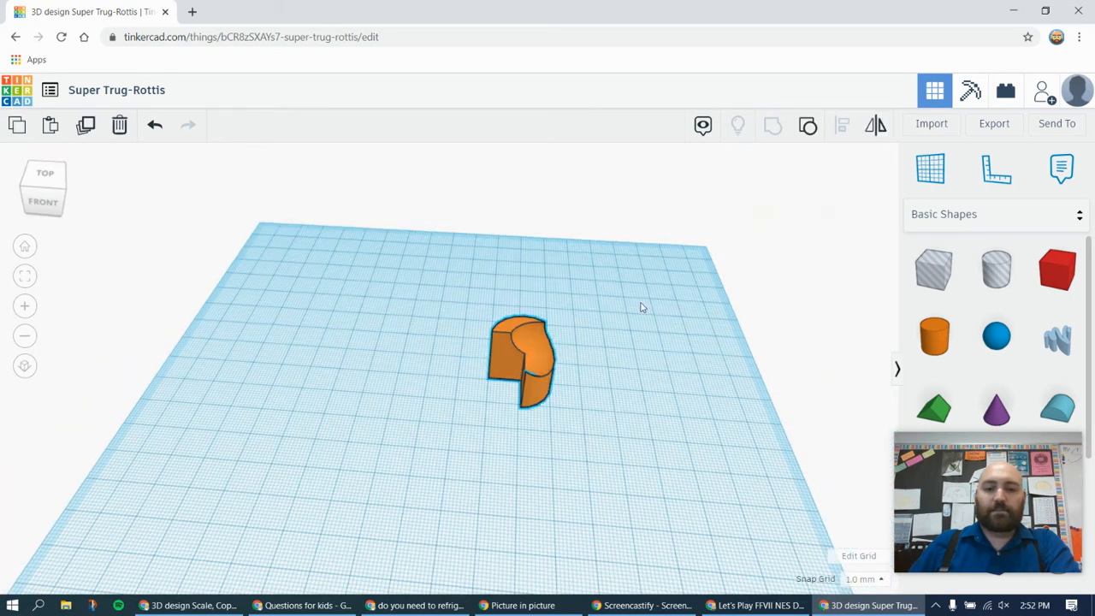
click(809, 129)
click(675, 476)
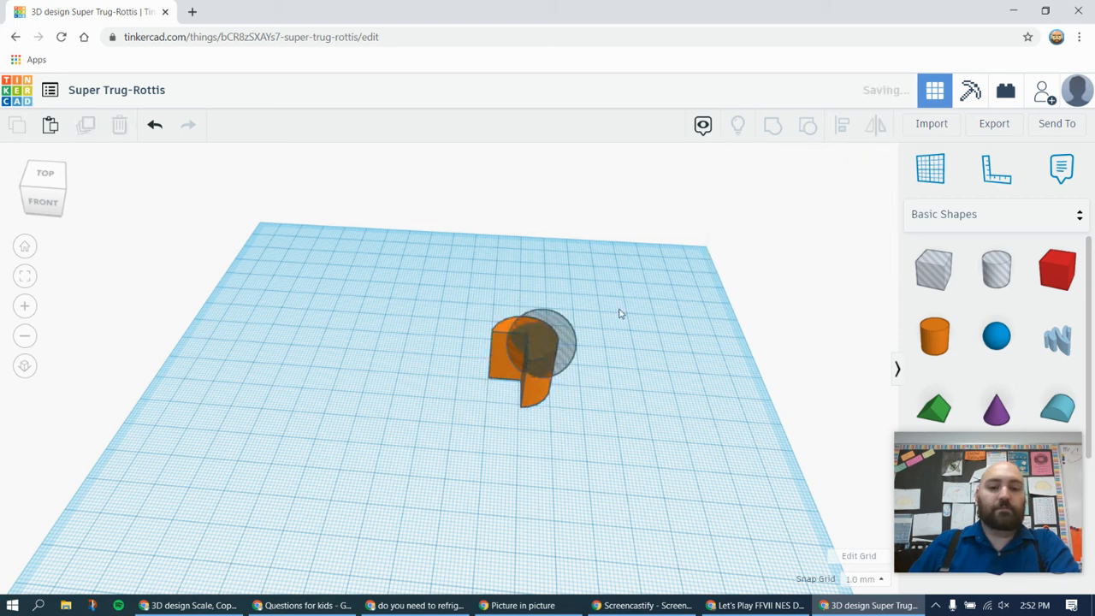
drag(571, 343, 620, 314)
Ungroup the notched cylinder and move the box hole 27 mm to the left and 16 mm back, away from the cylinder
click(533, 348)
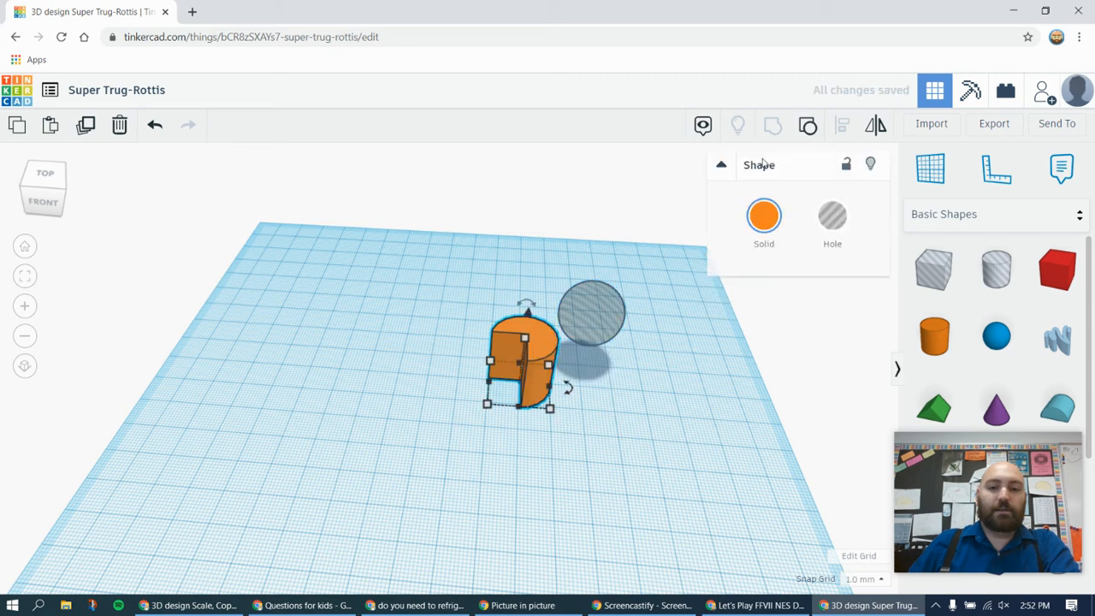
click(832, 216)
click(632, 458)
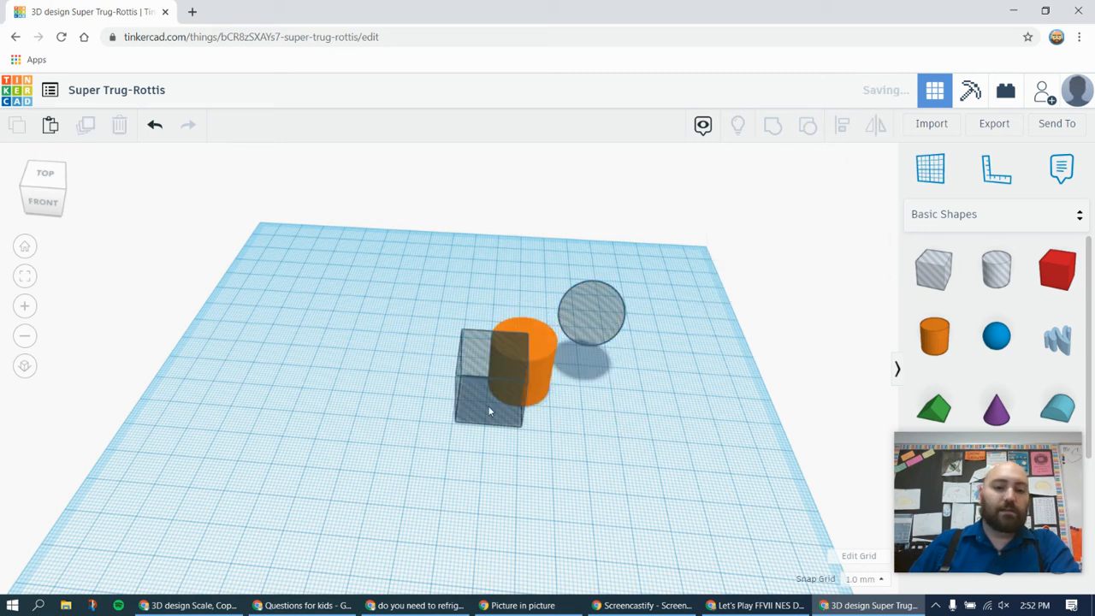
drag(489, 411, 412, 364)
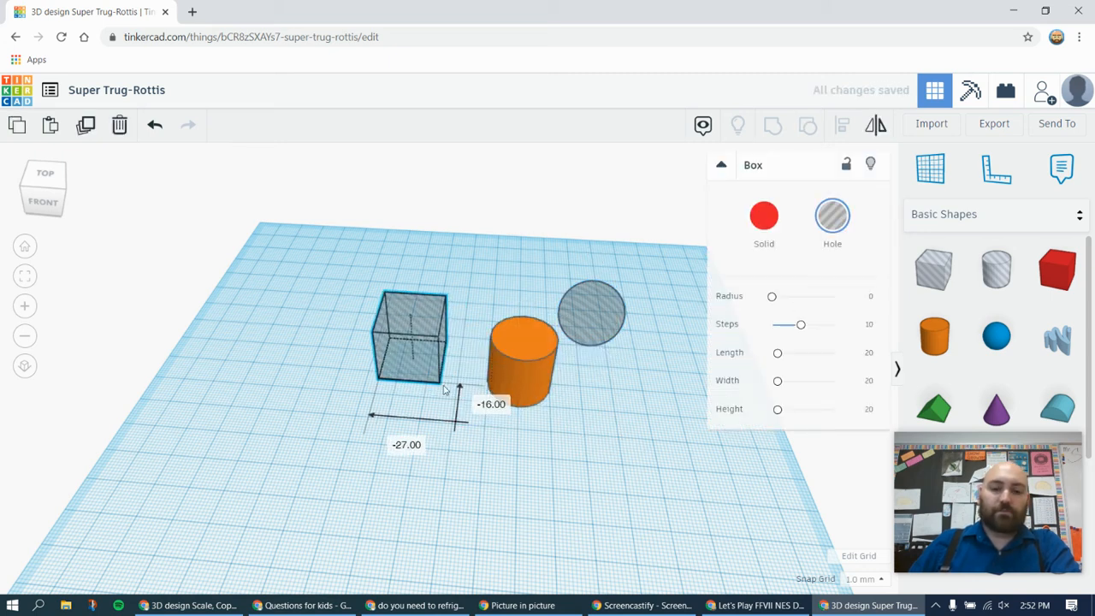
click(611, 486)
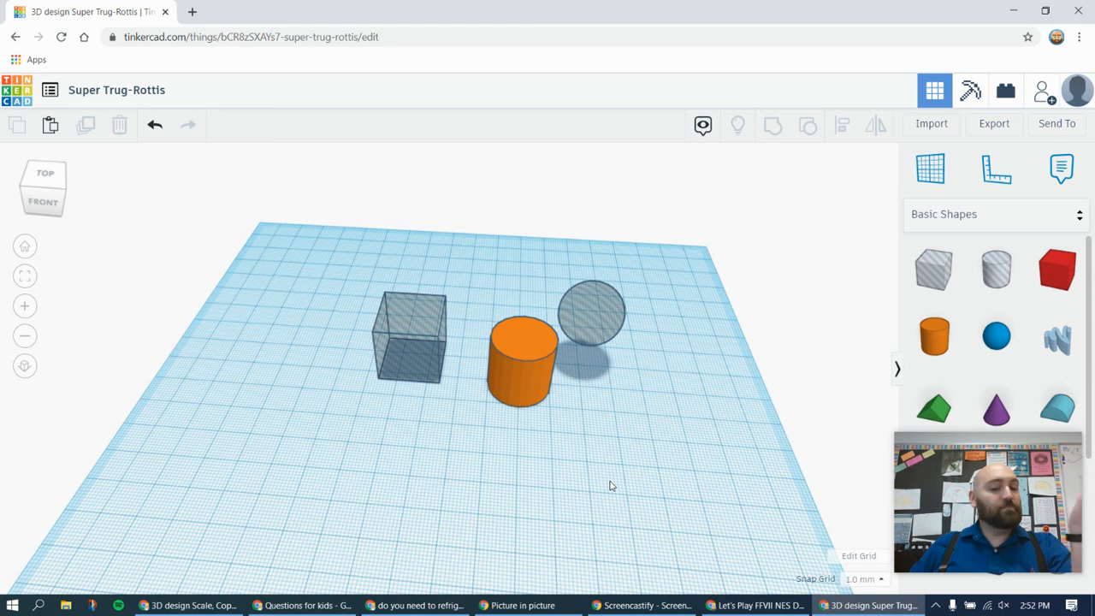
Place a solid cone on the workplane, in front of the sphere hole and to the right of the cylinder
right_drag(430, 477, 438, 494)
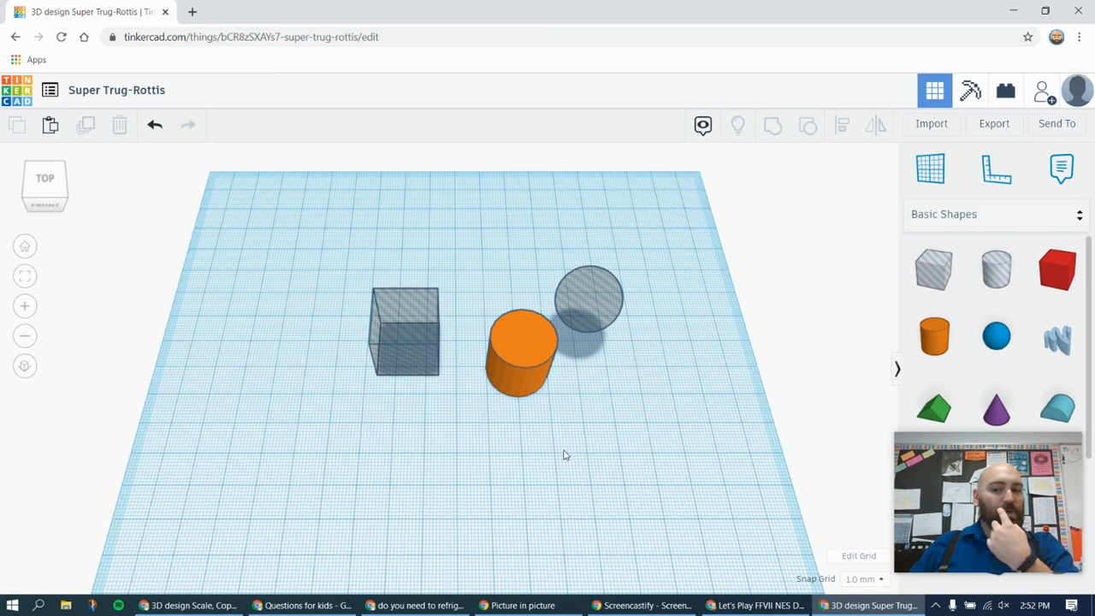
drag(992, 414, 601, 428)
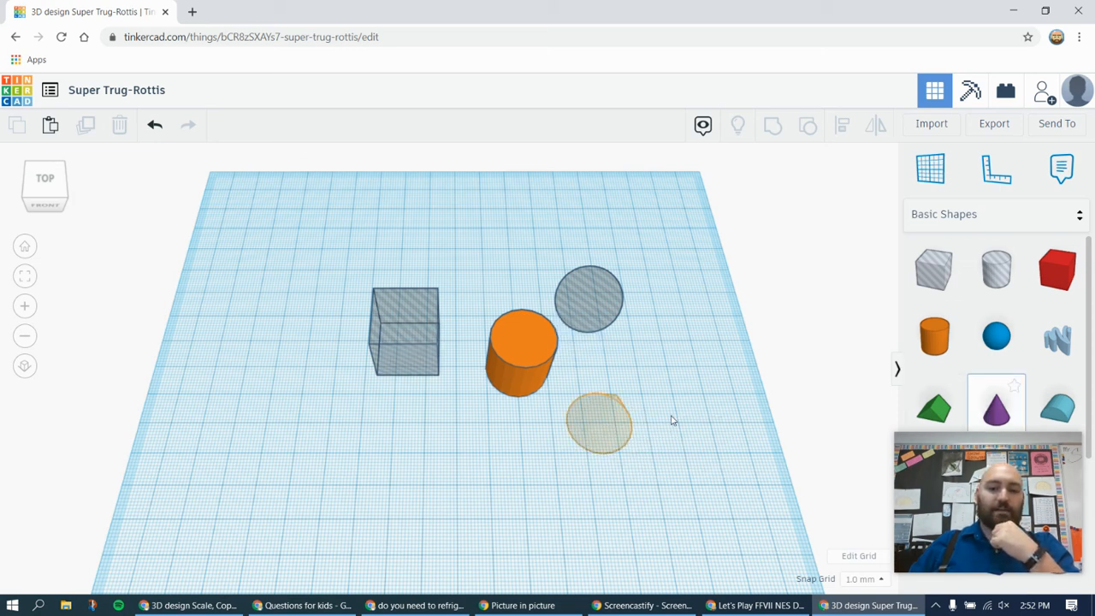
drag(671, 419, 671, 419)
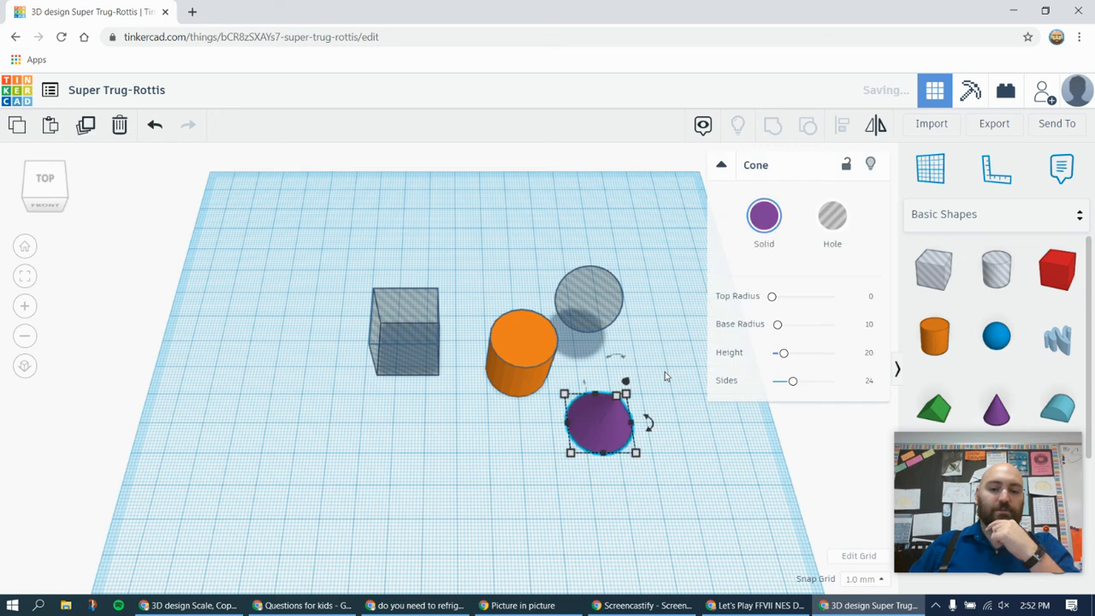
Move the orange cylinder forward and slightly to the left on the workplane
right_drag(664, 371, 648, 321)
drag(518, 369, 479, 432)
right_drag(679, 457, 608, 408)
Widen the cone beyond the cylinder's diameter and position it over the cylinder like a roof, raised 18 mm above the workplane
click(610, 405)
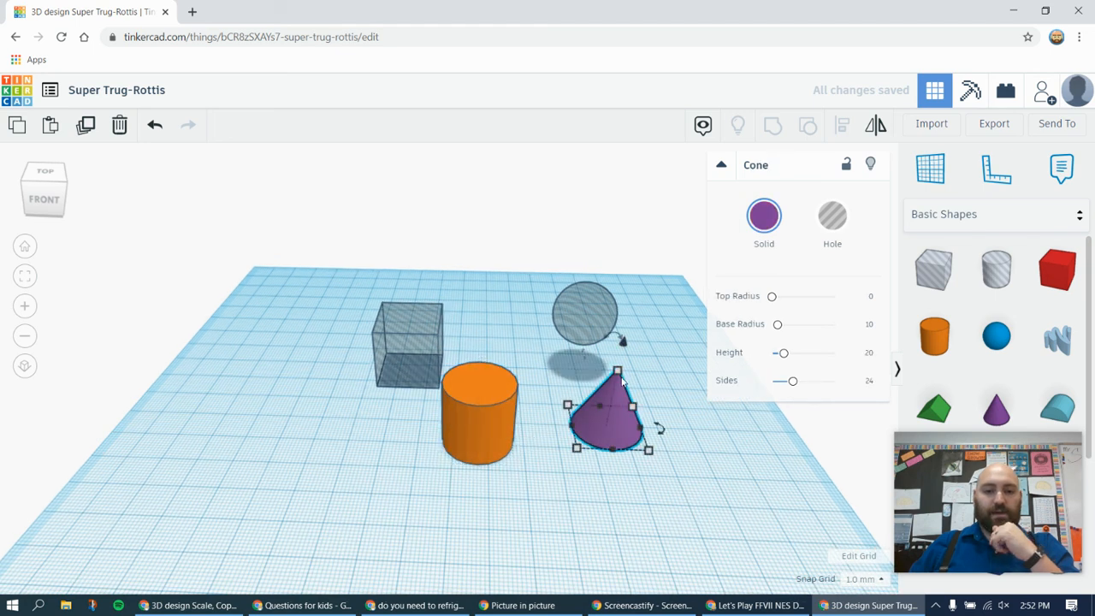
drag(618, 372, 614, 386)
drag(577, 449, 458, 437)
drag(484, 351, 487, 291)
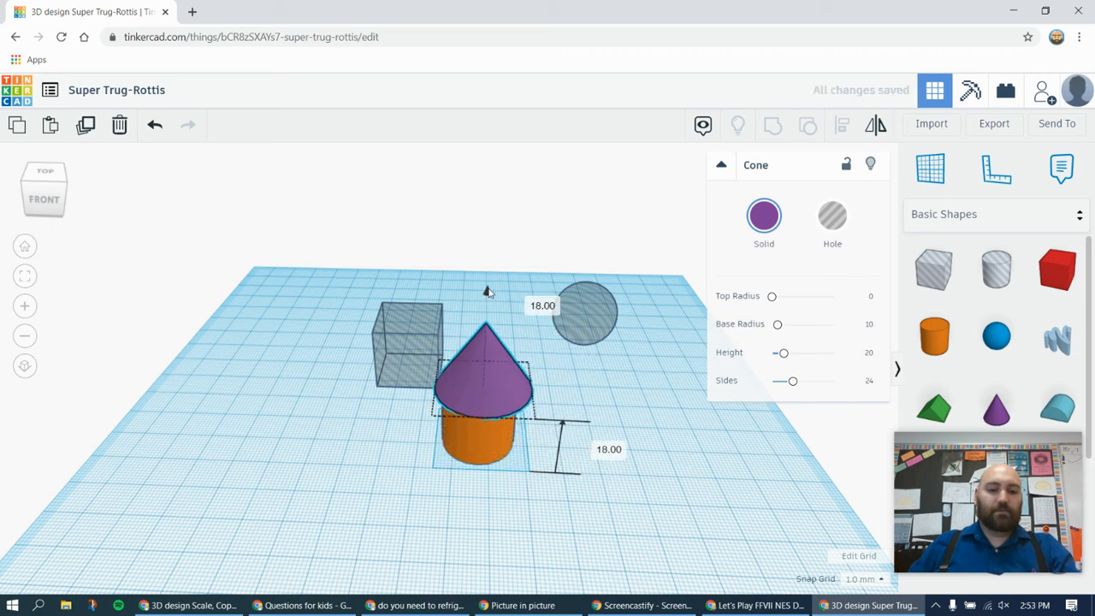
Shift the cone slightly back and to the right so it sits off-centre on the cylinder
click(659, 397)
right_drag(574, 449, 516, 296)
scroll(563, 386, up, 5)
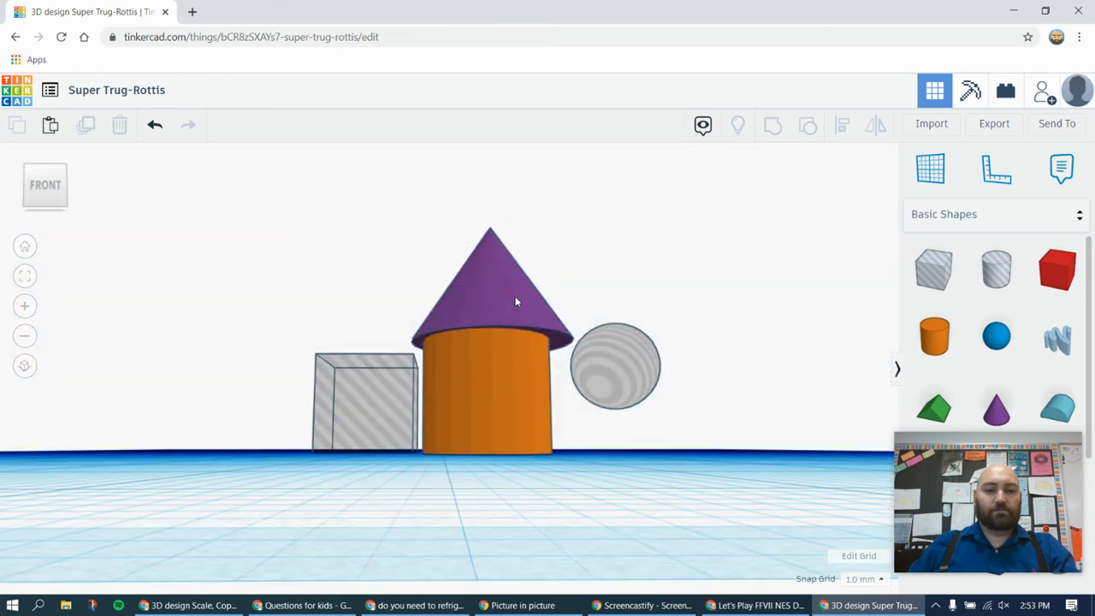
drag(494, 296, 502, 310)
Align the cone and the cylinder on their centres, both front to back and left to right
right_drag(706, 465, 613, 496)
drag(588, 511, 576, 457)
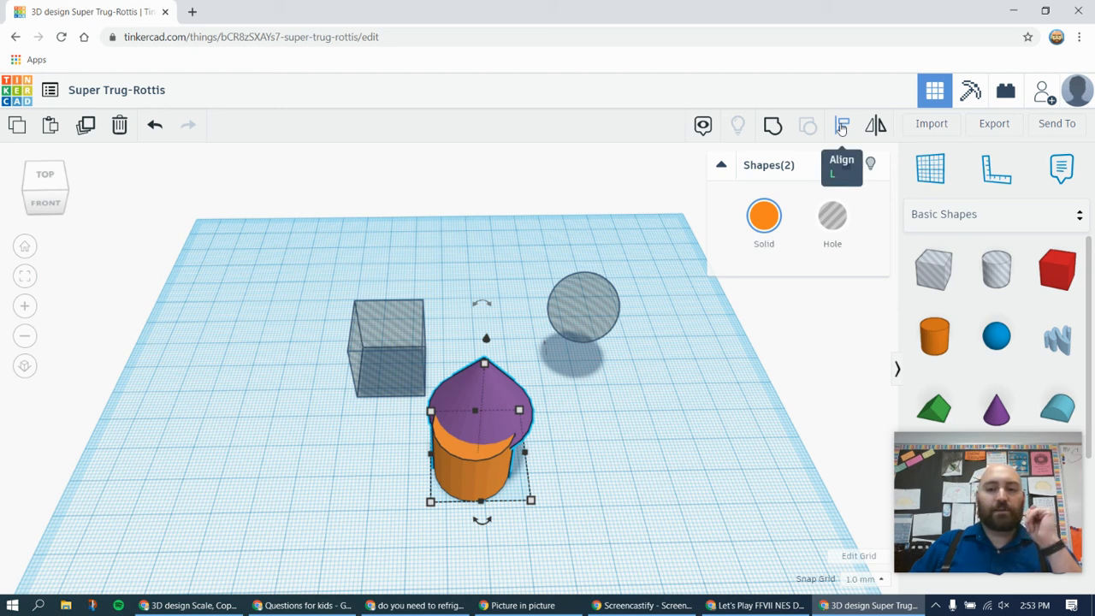
right_drag(685, 510, 681, 471)
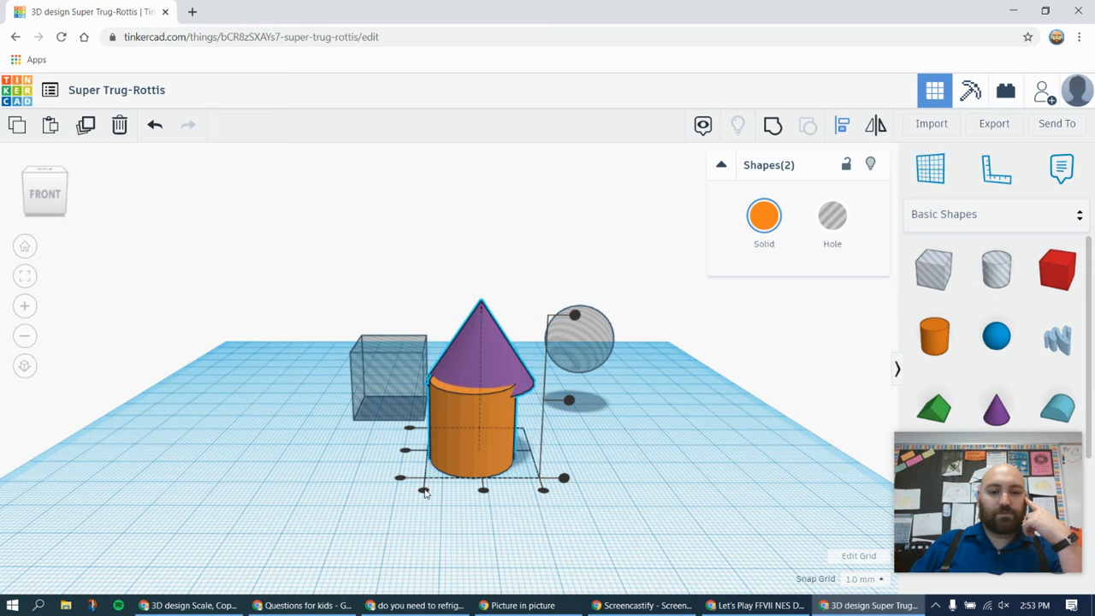
scroll(424, 493, up, 1)
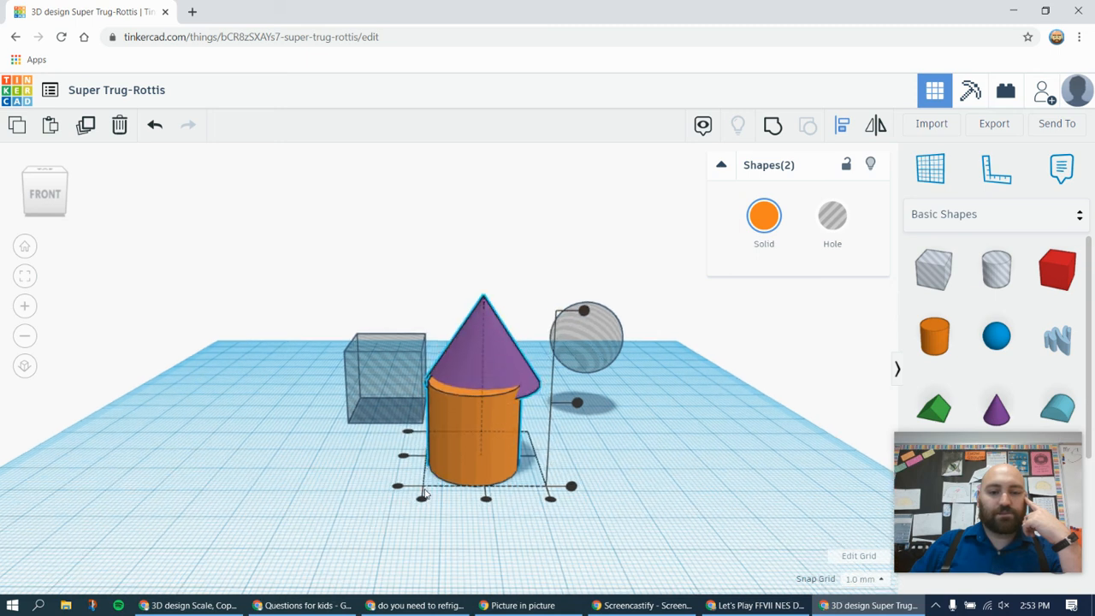
scroll(425, 492, up, 1)
mouse_move(371, 491)
right_down()
mouse_move(345, 493)
mouse_move(364, 496)
right_up()
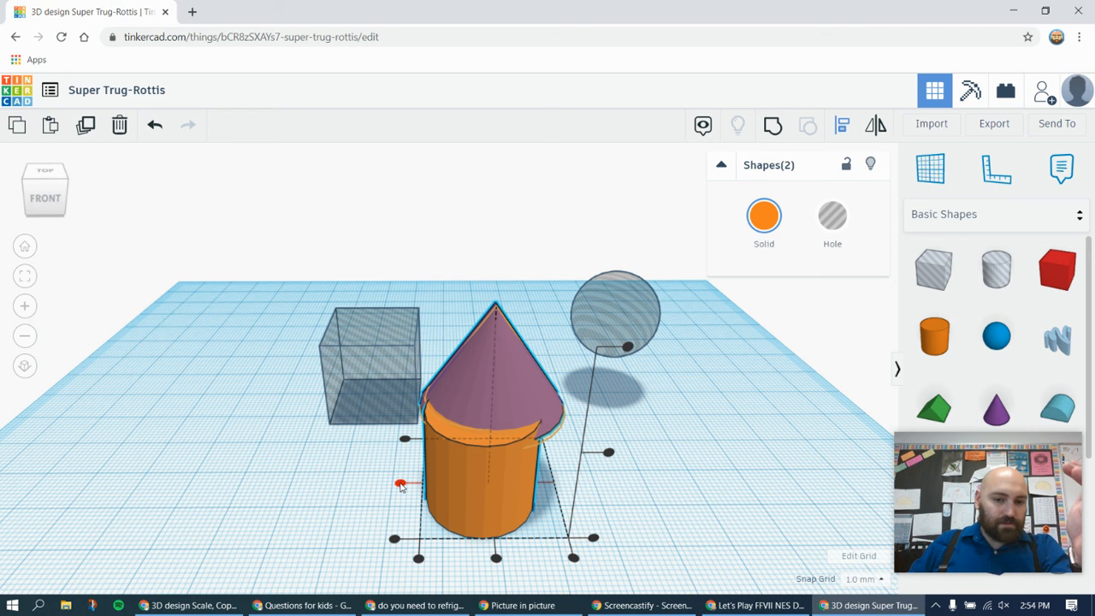
click(401, 486)
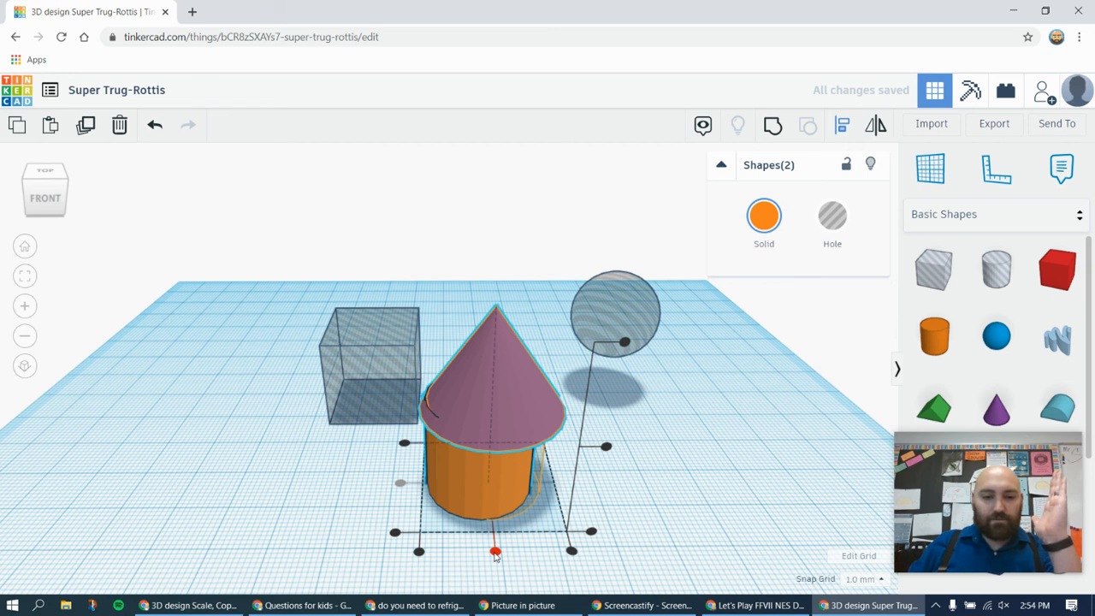
click(495, 552)
Group the aligned cone and cylinder into one solid shape, then deselect it
right_drag(346, 556, 368, 531)
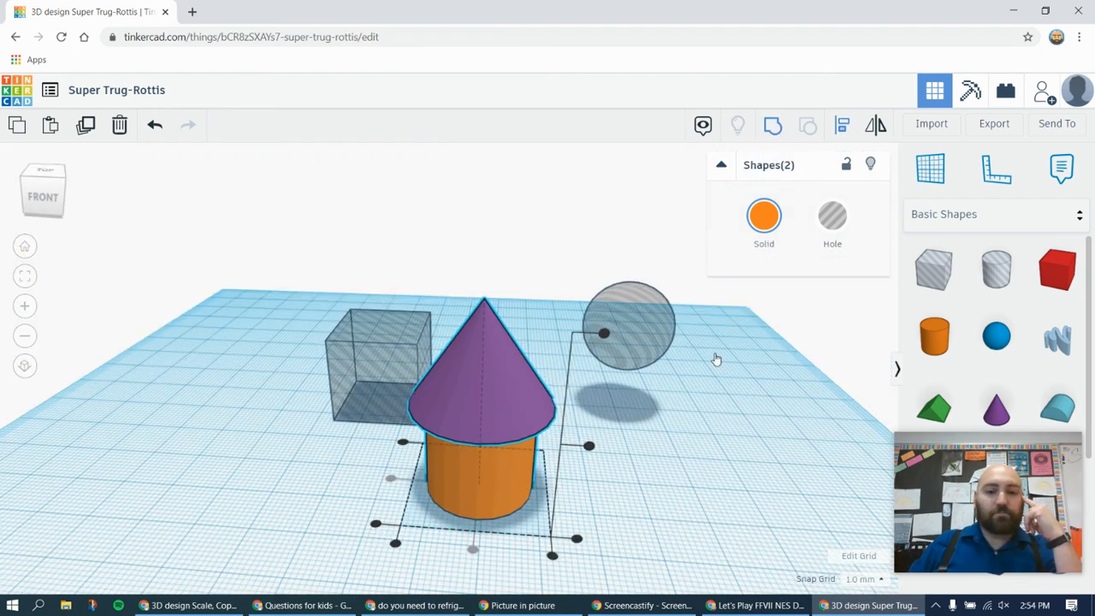
key(ctrl+g)
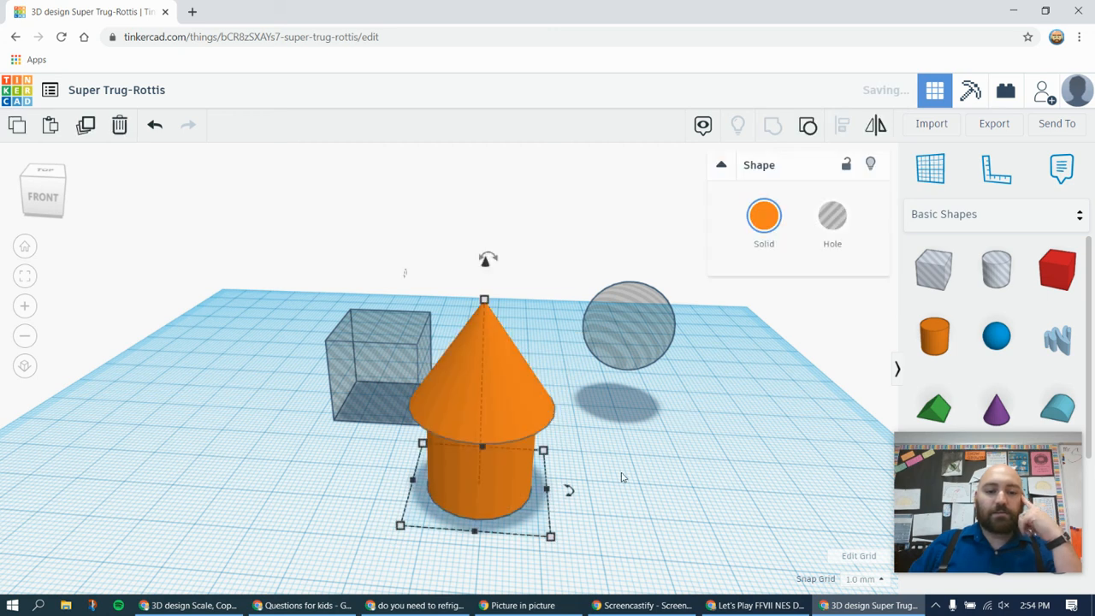
click(603, 484)
right_drag(618, 491, 636, 508)
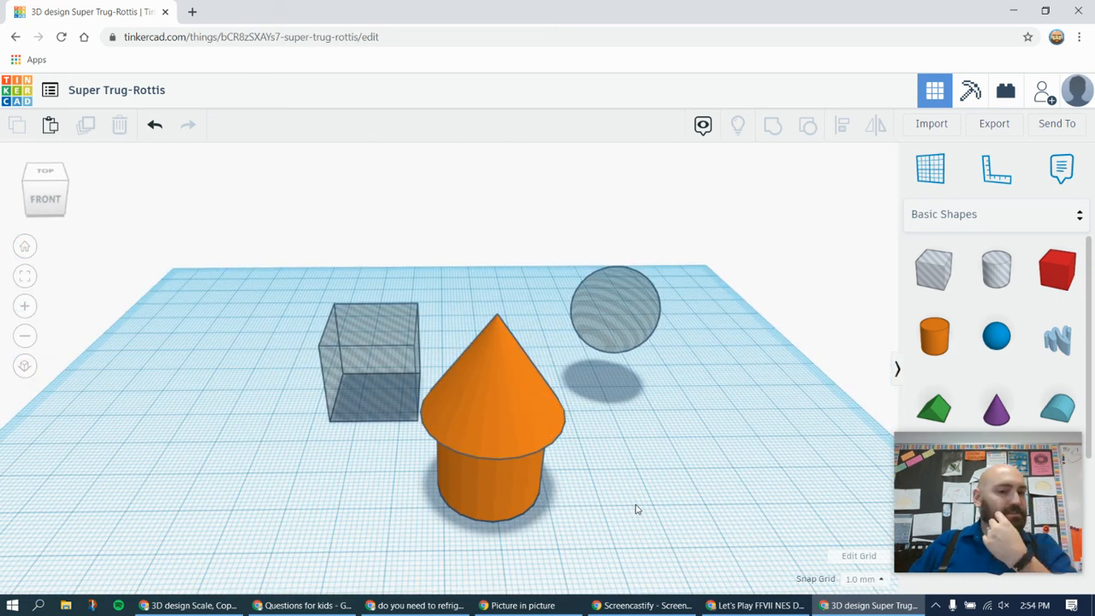